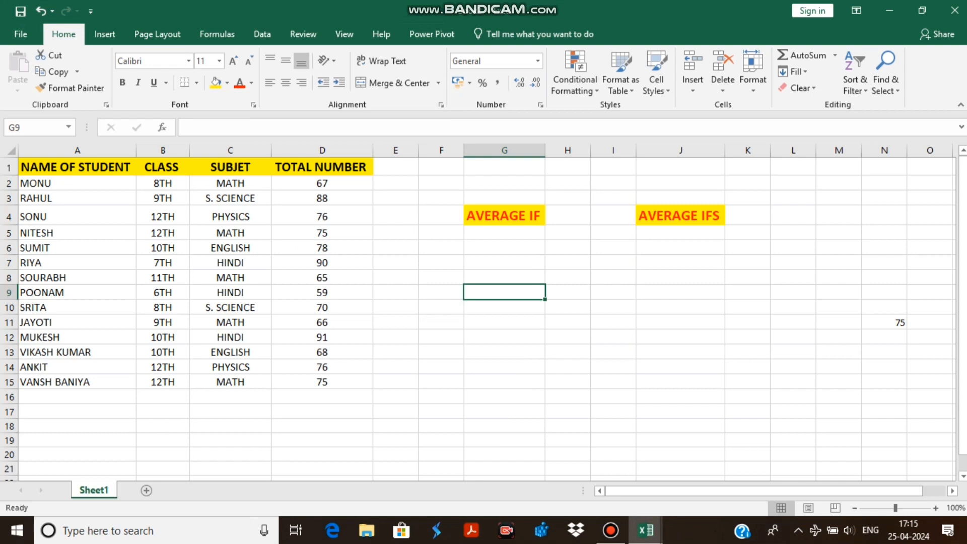
Step: Enter the sample numbers 23, 23, 55, 35, 56 and 67 in cells D18 to D23
{"action": "double_click", "coordinate": [322, 426]}
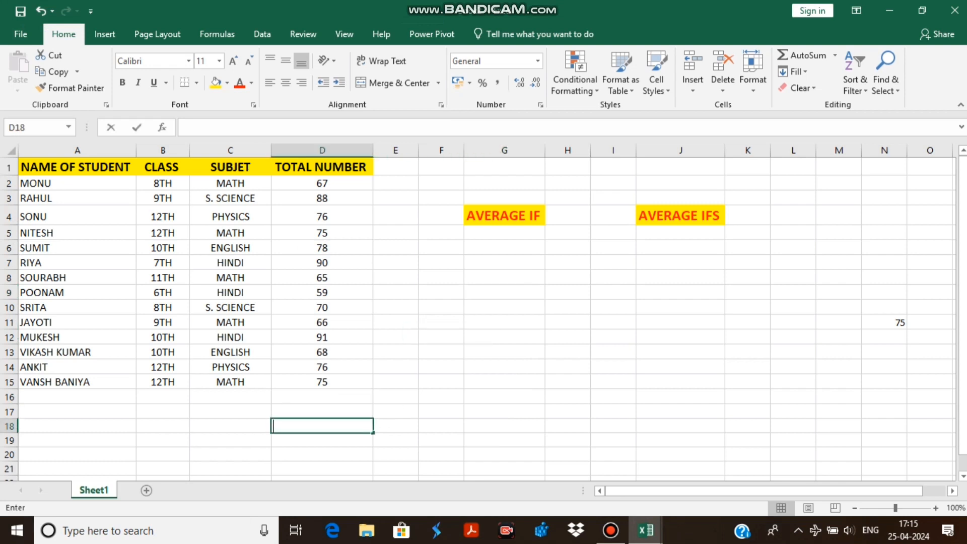
{"action": "type", "text": "23"}
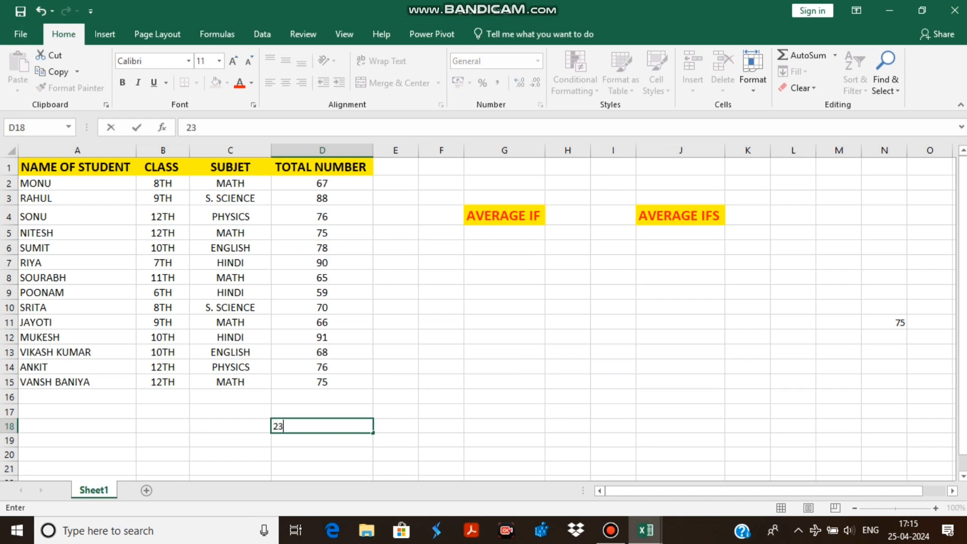
{"action": "key", "text": "Return"}
{"action": "type", "text": "23"}
{"action": "key", "text": "Return"}
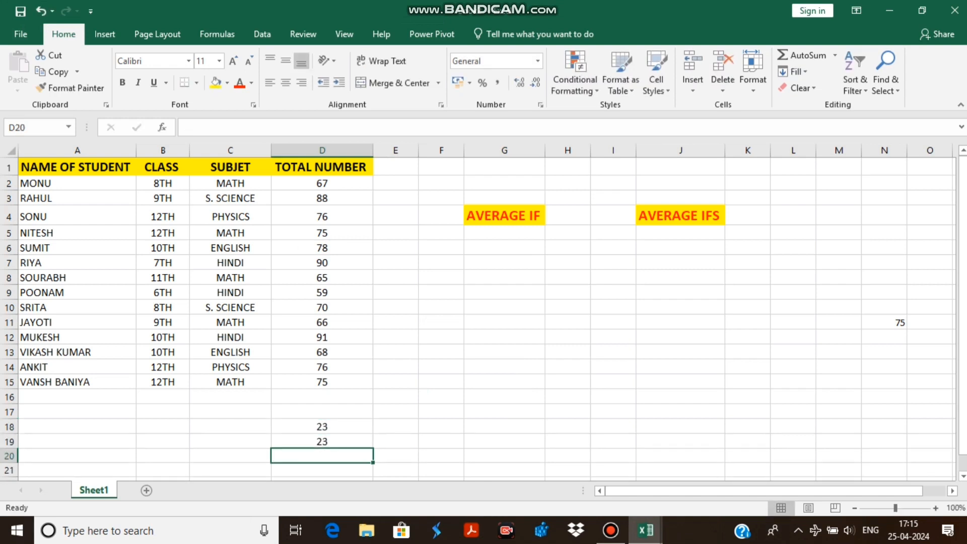
{"action": "type", "text": "55"}
{"action": "key", "text": "Return"}
{"action": "type", "text": "35"}
{"action": "key", "text": "Return"}
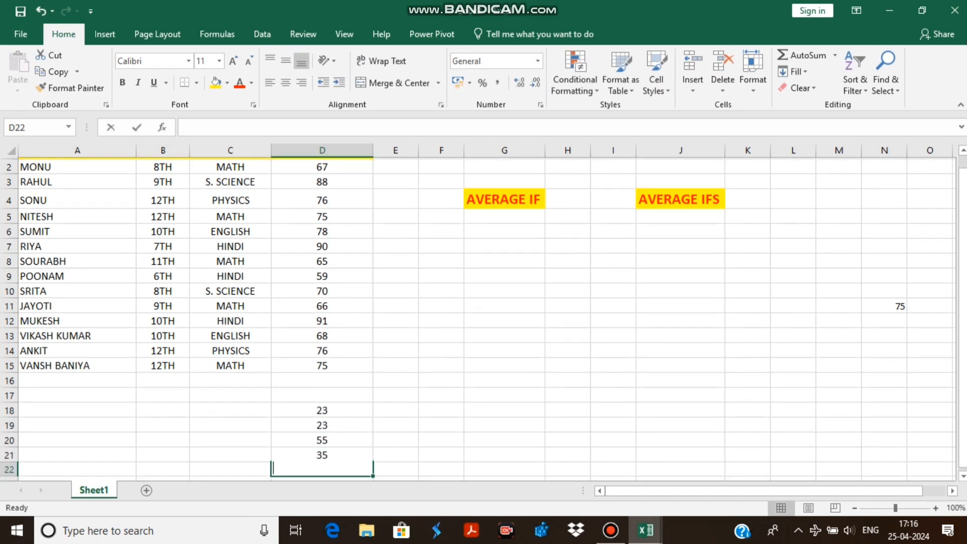
{"action": "type", "text": "56"}
{"action": "key", "text": "Return"}
{"action": "type", "text": "67"}
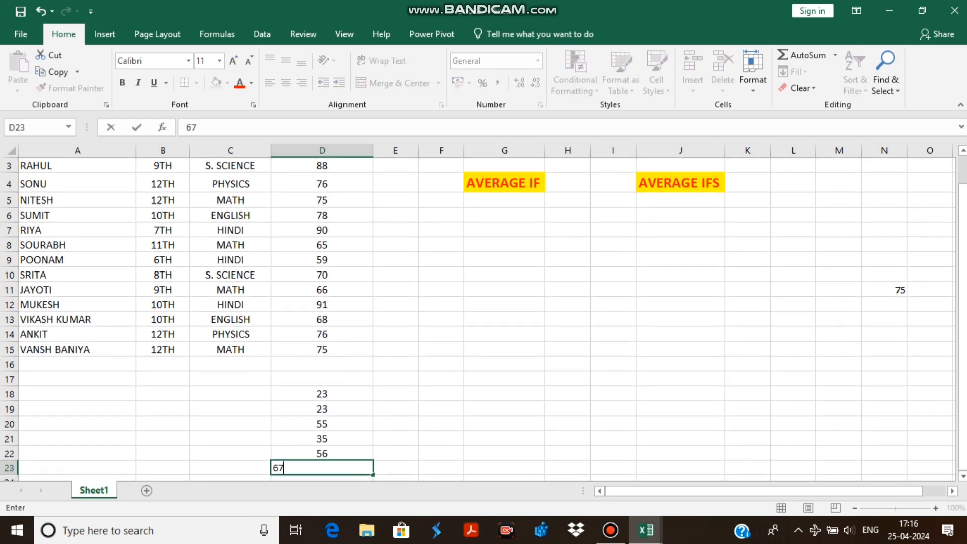
{"action": "key", "text": "Return"}
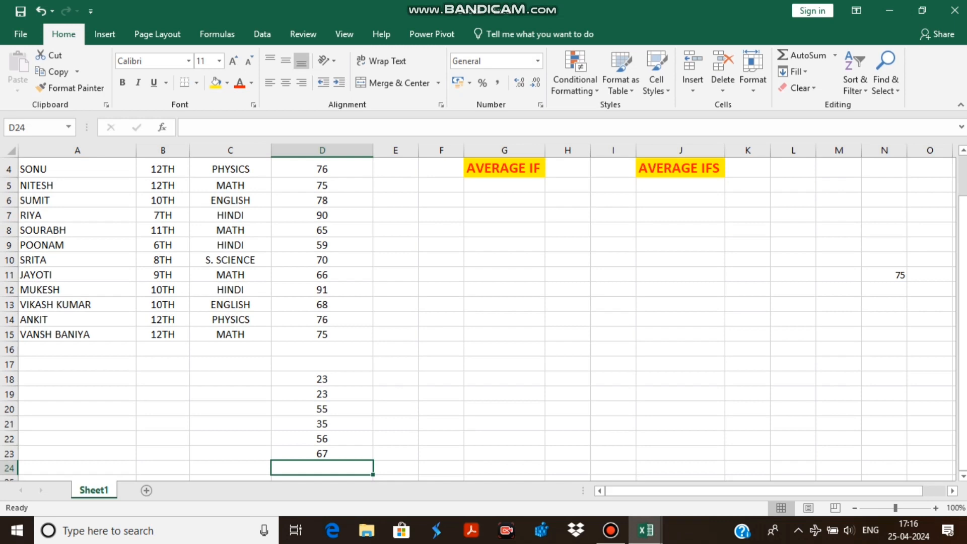
Step: Calculate the average of the sample numbers in D18:D23 with the AutoSum Average function, placing it in D24
{"action": "key", "text": "ctrl+Up"}
{"action": "key", "text": "ctrl+Up"}
{"action": "key", "text": "ctrl+shift+Down"}
{"action": "key", "text": "ctrl+Down"}
{"action": "key", "text": "ctrl+Up"}
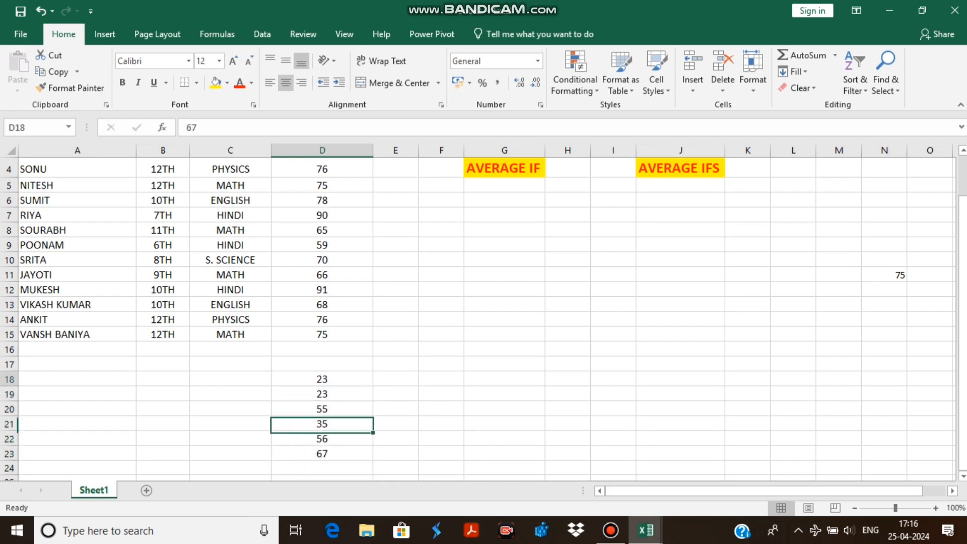
{"action": "key", "text": "ctrl+shift+Down"}
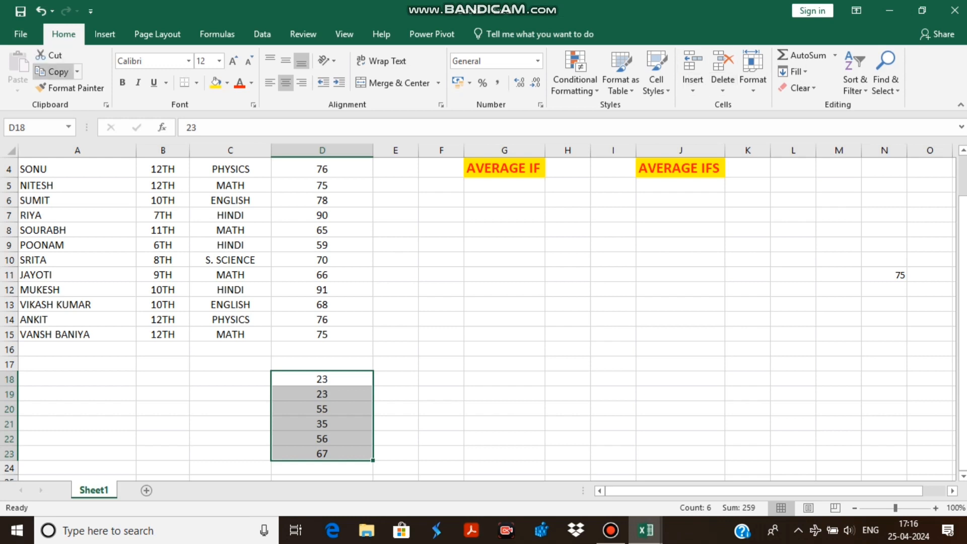
{"action": "left_click", "coordinate": [835, 55]}
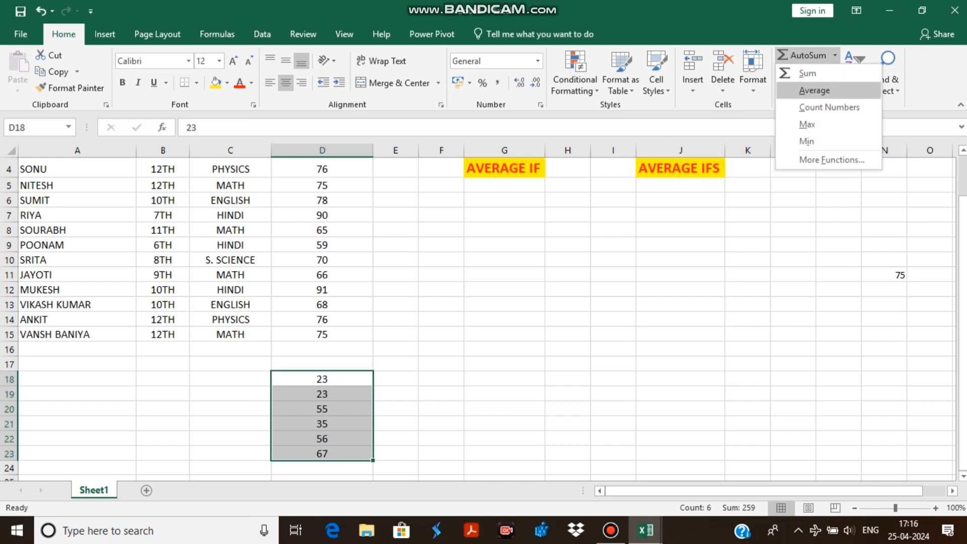
{"action": "left_click", "coordinate": [815, 90]}
{"action": "scroll", "coordinate": [479, 317], "scroll_direction": "down", "scroll_amount": 2}
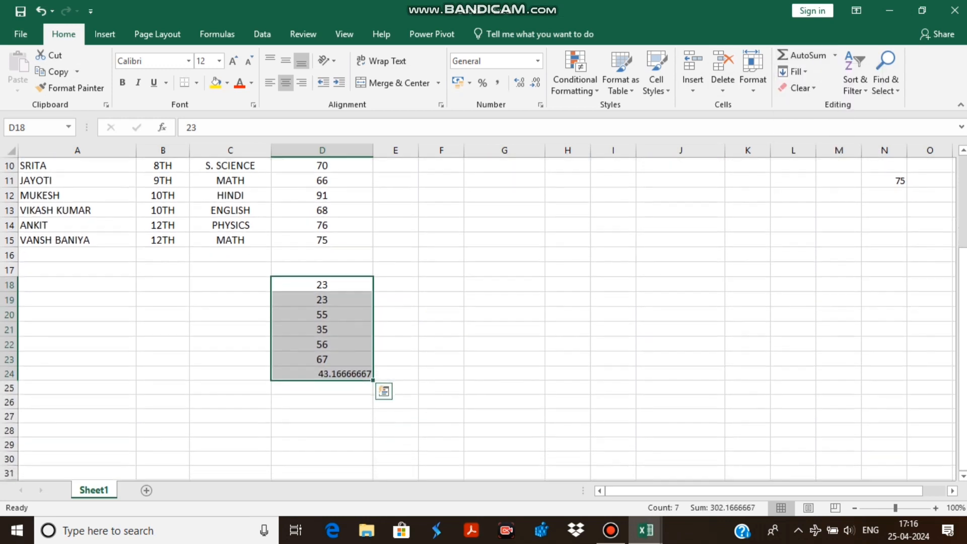
{"action": "double_click", "coordinate": [308, 374]}
{"action": "left_click", "coordinate": [504, 329]}
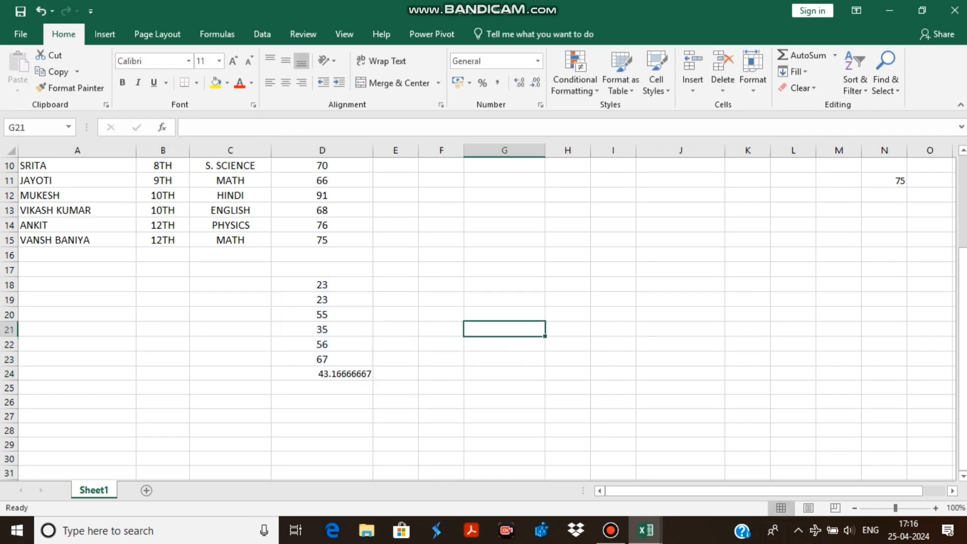
Step: Delete the sample numbers and their average from cells D18:D24
{"action": "left_click_drag", "start_coordinate": [322, 285], "coordinate": [322, 375]}
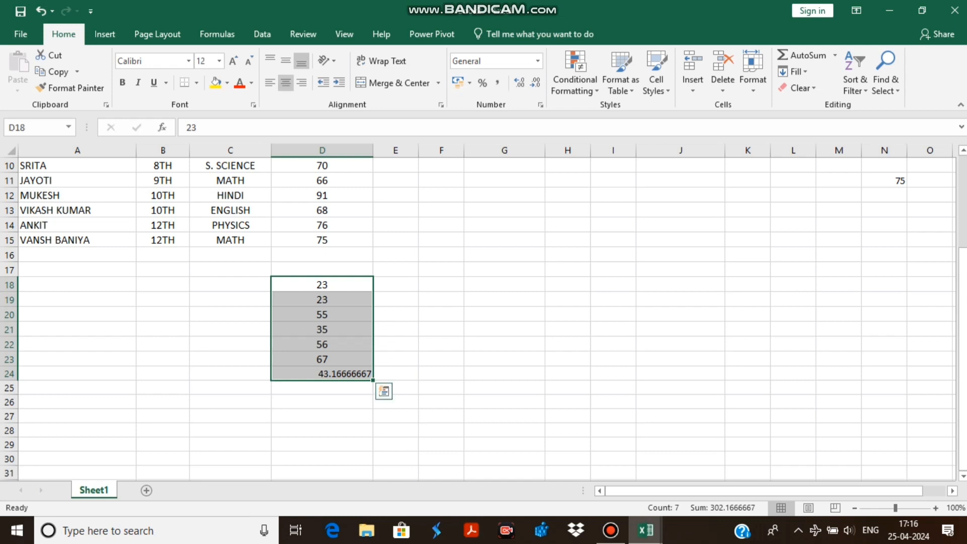
{"action": "key", "text": "Delete"}
{"action": "scroll", "coordinate": [479, 312], "scroll_direction": "up", "scroll_amount": 3}
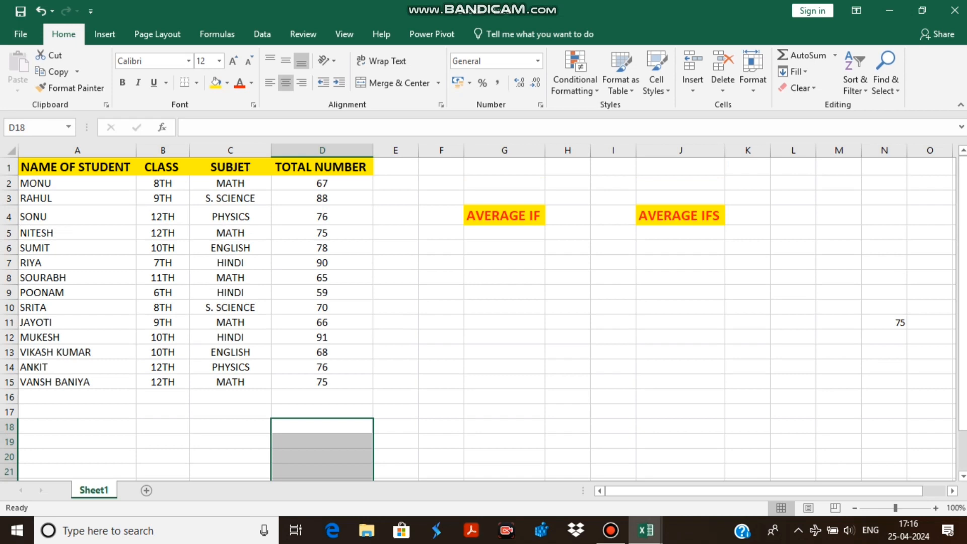
{"action": "left_click", "coordinate": [230, 247]}
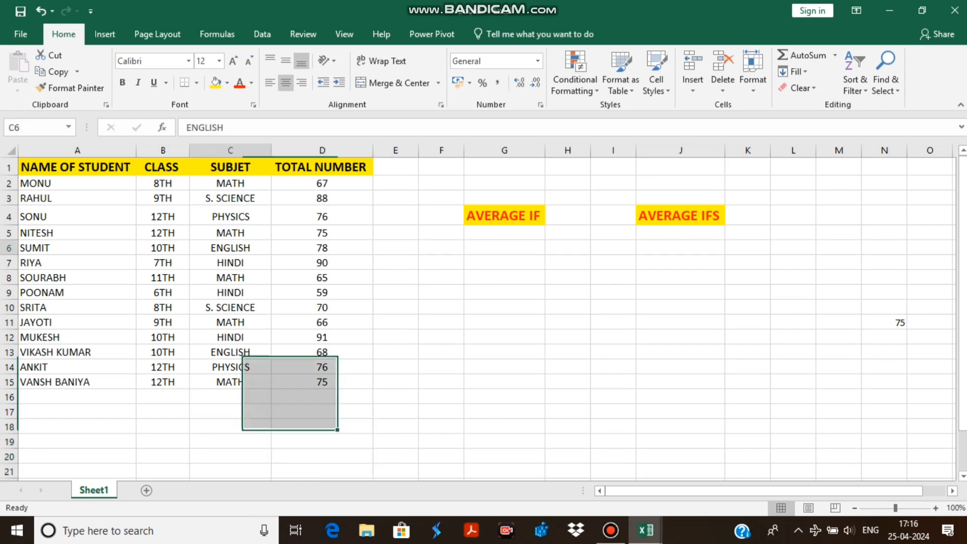
{"action": "double_click", "coordinate": [231, 307]}
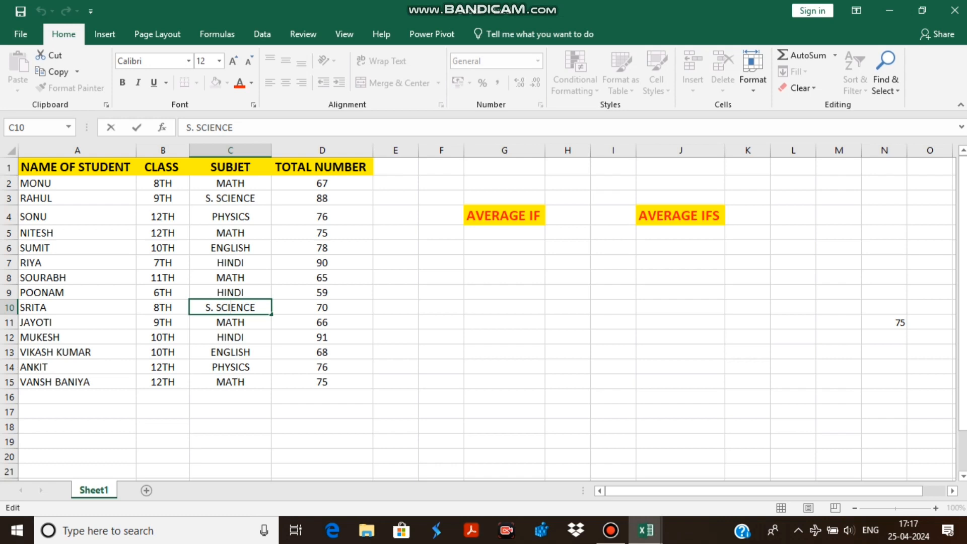
Step: Begin an AVERAGEIF formula in cell G5 with the class column B2:B15 as its range
{"action": "left_click", "coordinate": [504, 232]}
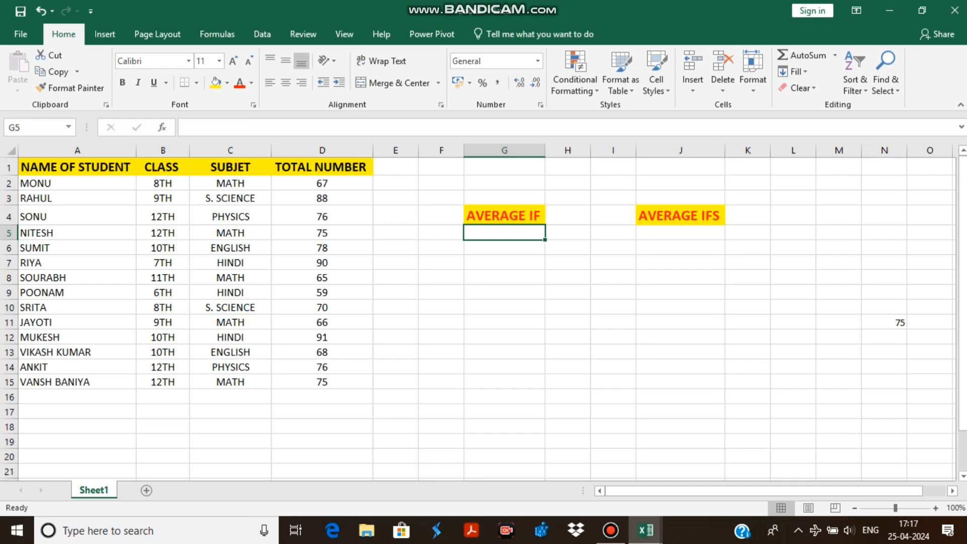
{"action": "type", "text": "="}
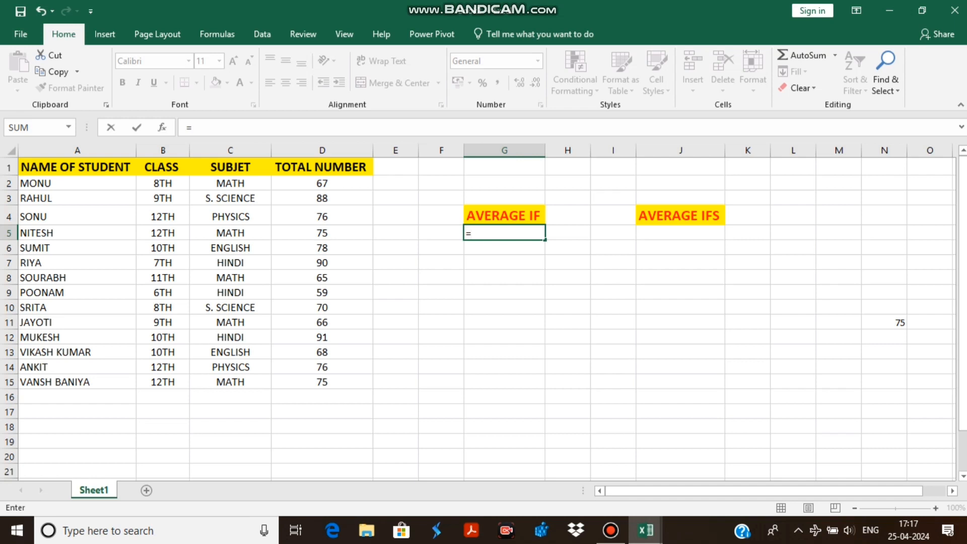
{"action": "type", "text": "av"}
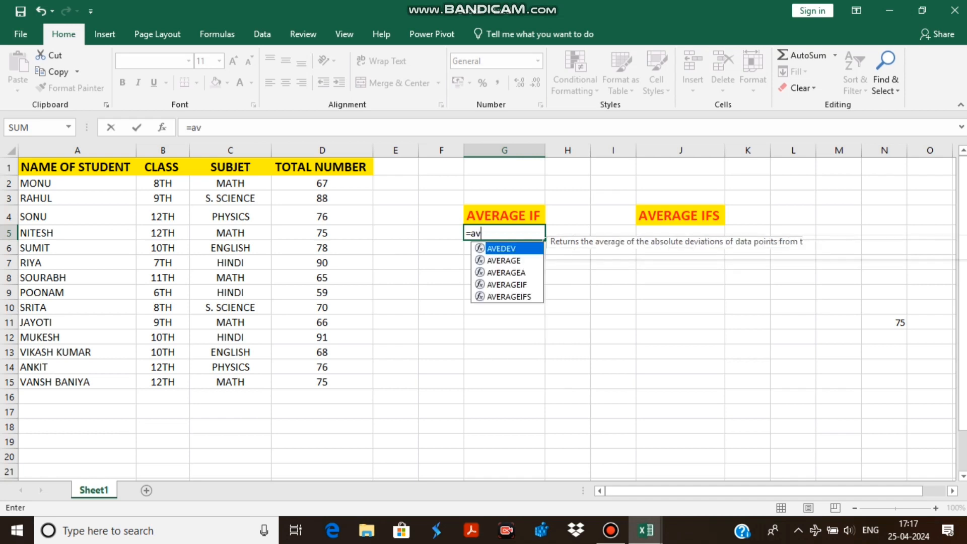
{"action": "type", "text": "er"}
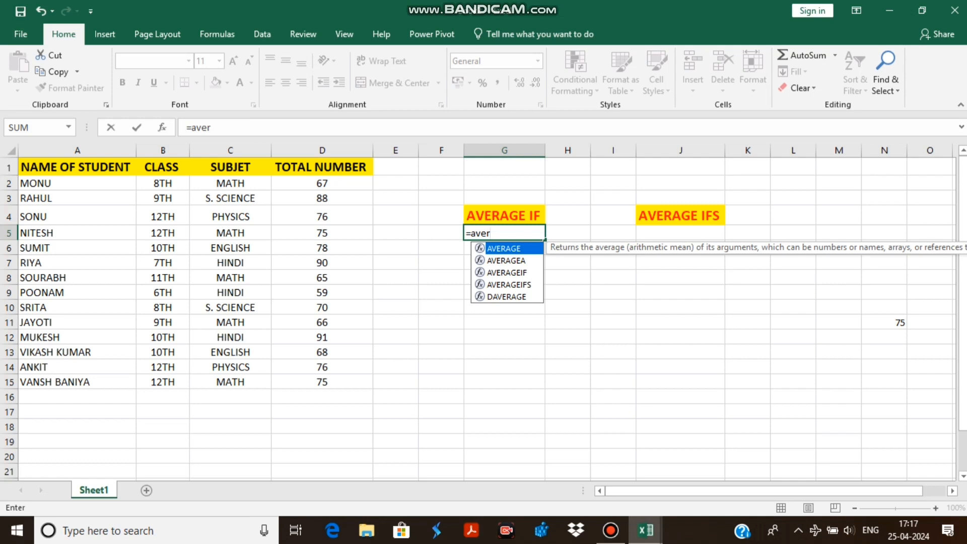
{"action": "double_click", "coordinate": [506, 273]}
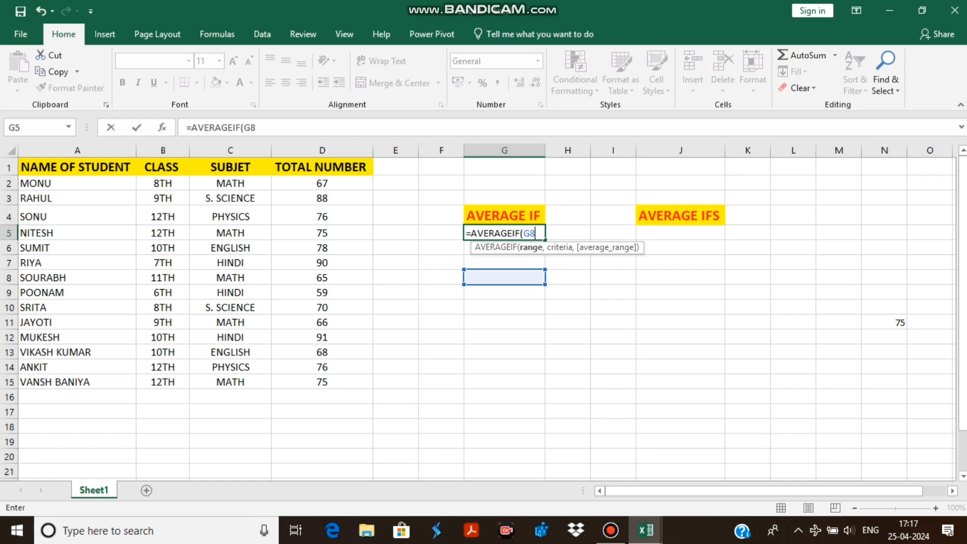
{"action": "key", "text": "BackSpace"}
{"action": "key", "text": "BackSpace"}
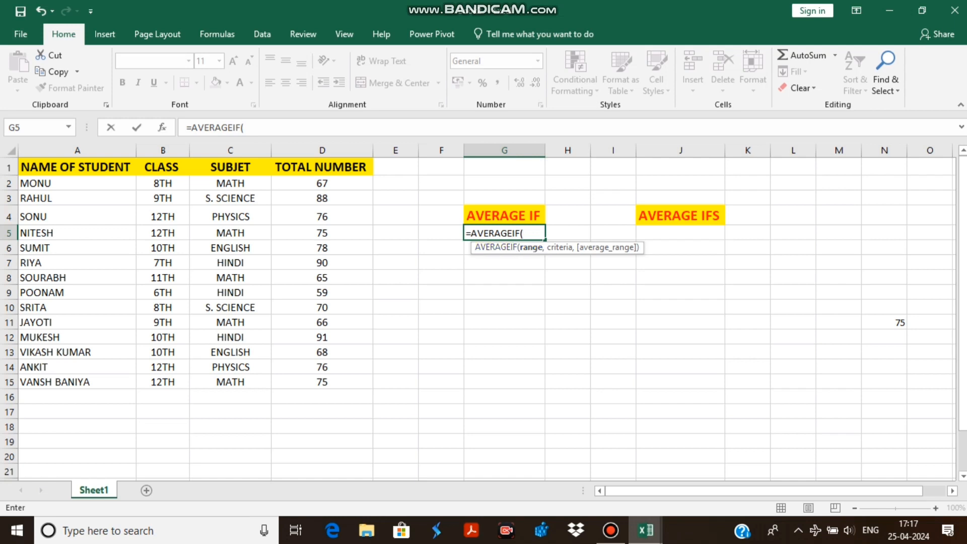
{"action": "left_click_drag", "start_coordinate": [162, 183], "coordinate": [163, 381]}
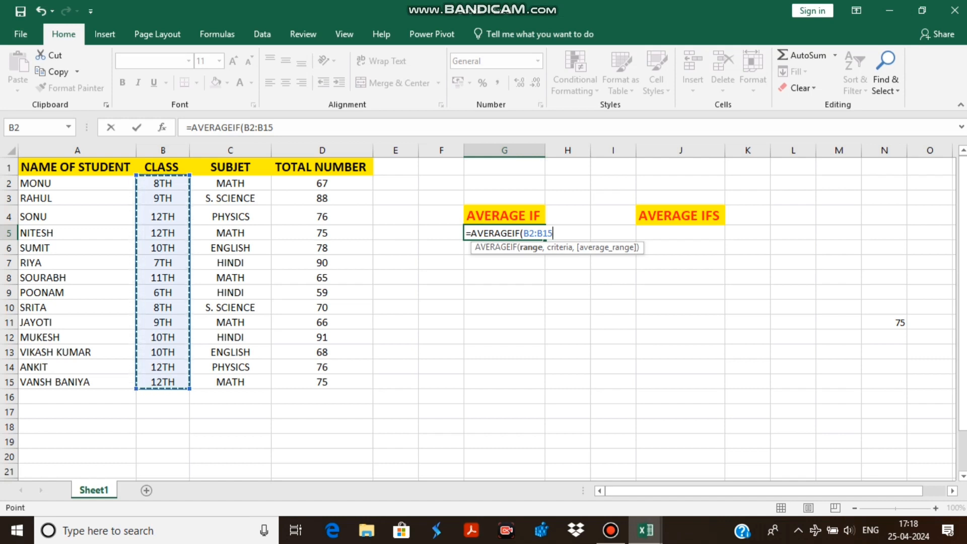
{"action": "type", "text": ","}
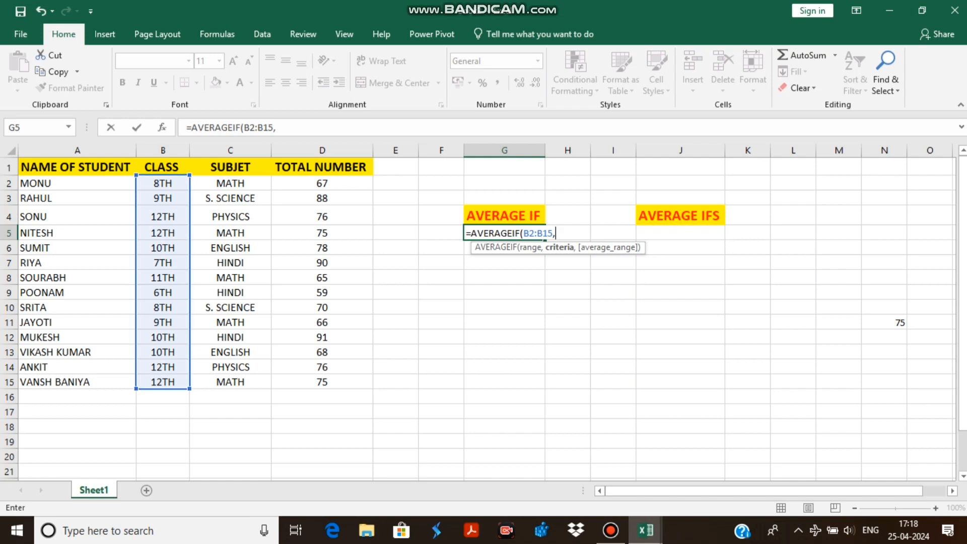
Step: Complete the AVERAGEIF formula with cell B10 (8TH) as the criterion and D2:D15 as the average range
{"action": "left_click", "coordinate": [163, 307]}
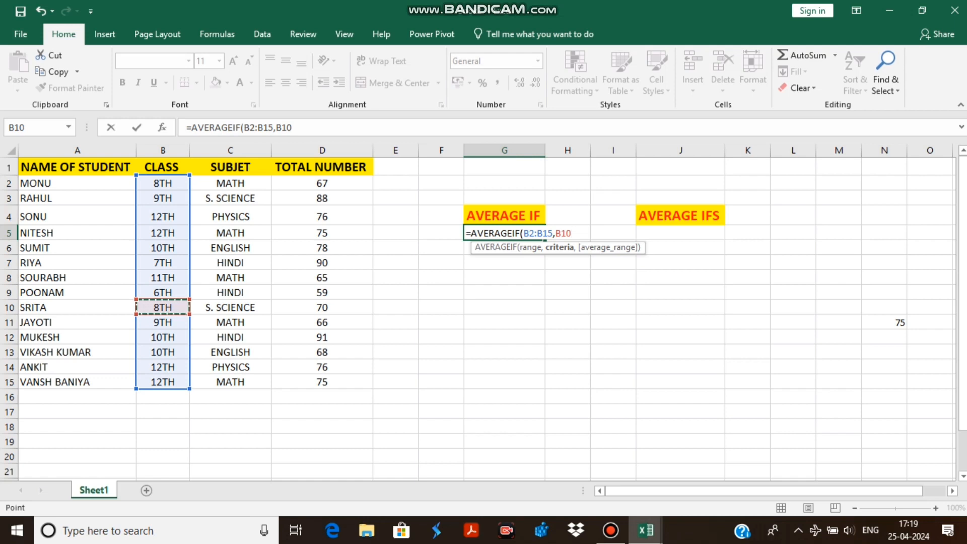
{"action": "type", "text": ","}
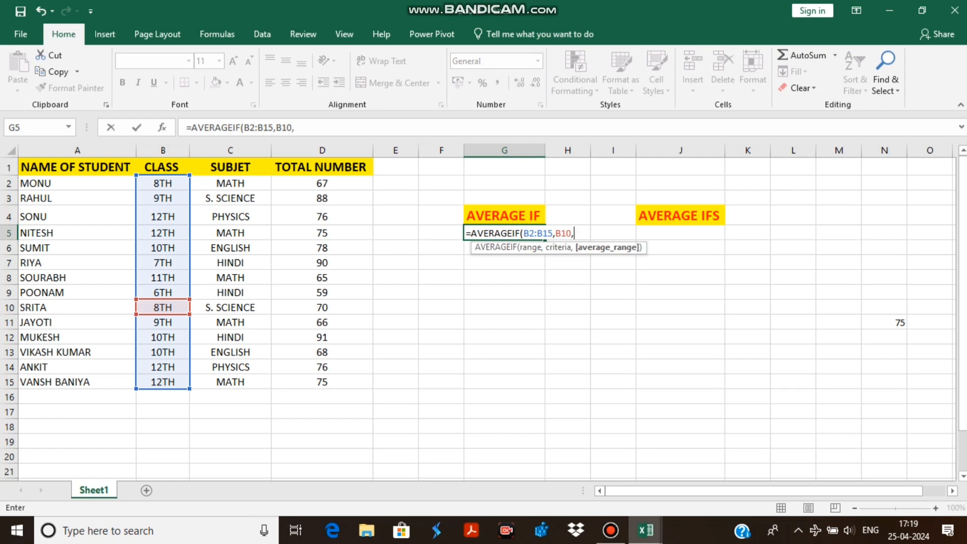
{"action": "left_click_drag", "start_coordinate": [323, 183], "coordinate": [352, 383]}
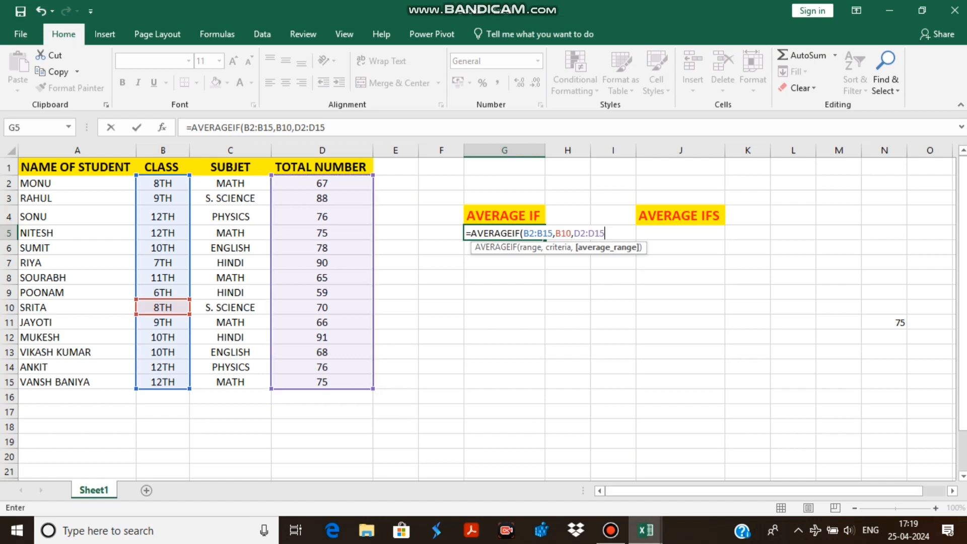
{"action": "key", "text": "Return"}
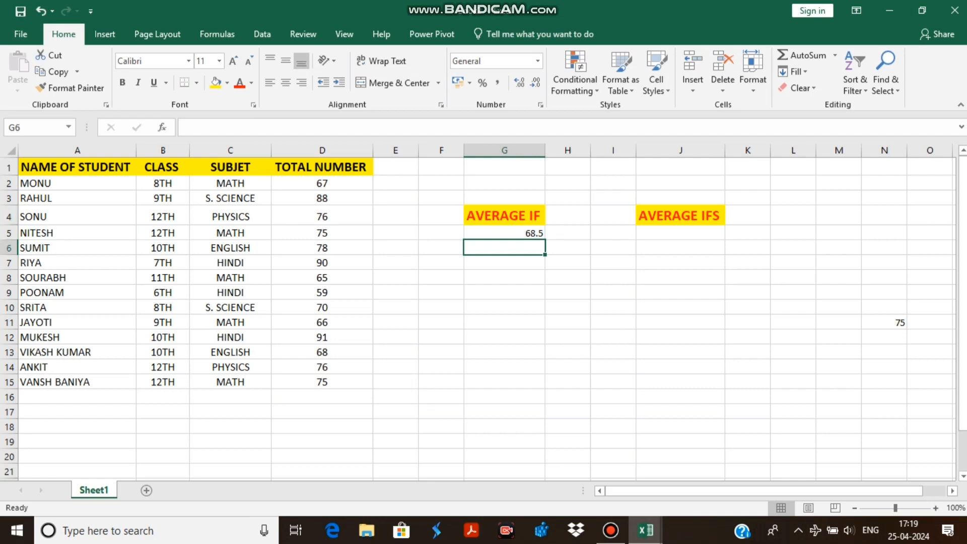
{"action": "left_click_drag", "start_coordinate": [163, 183], "coordinate": [322, 184]}
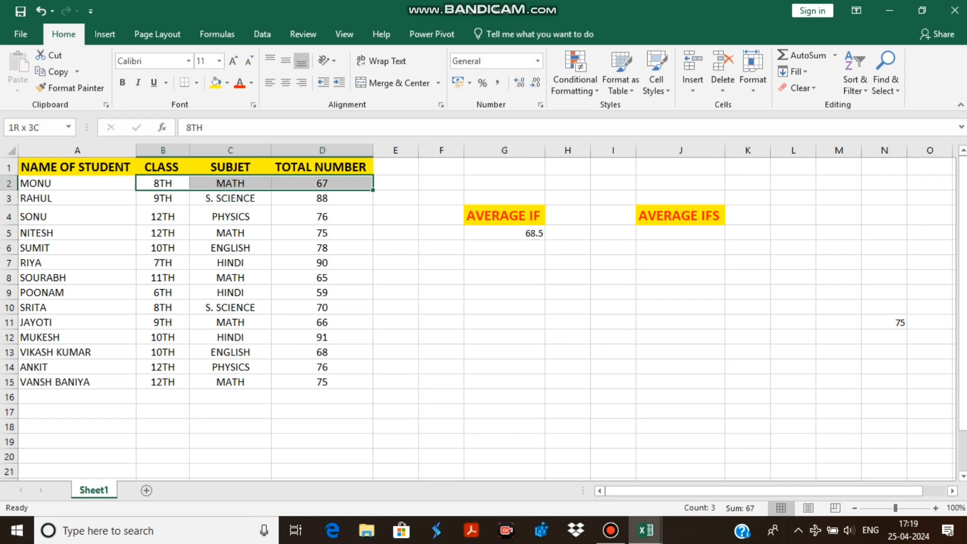
{"action": "left_click", "coordinate": [323, 184]}
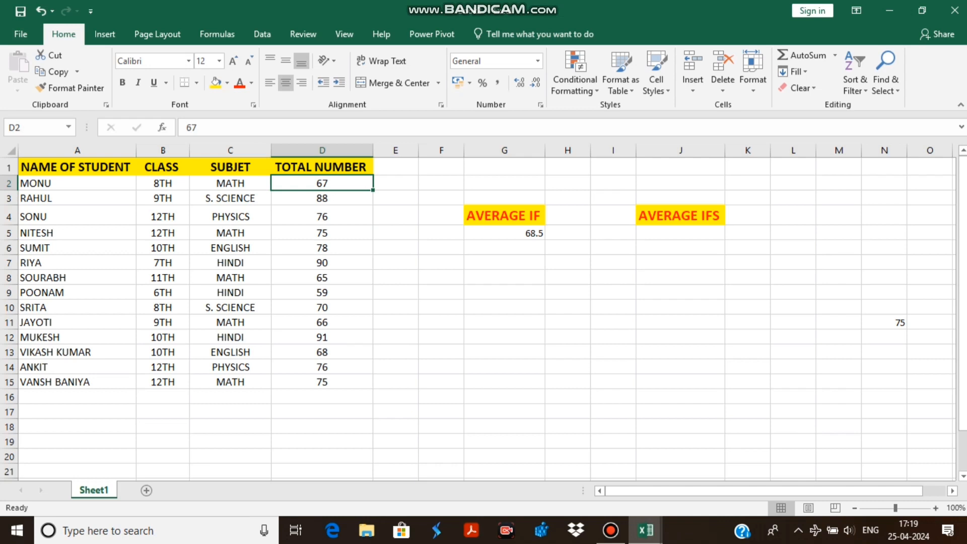
{"action": "left_click", "coordinate": [793, 216]}
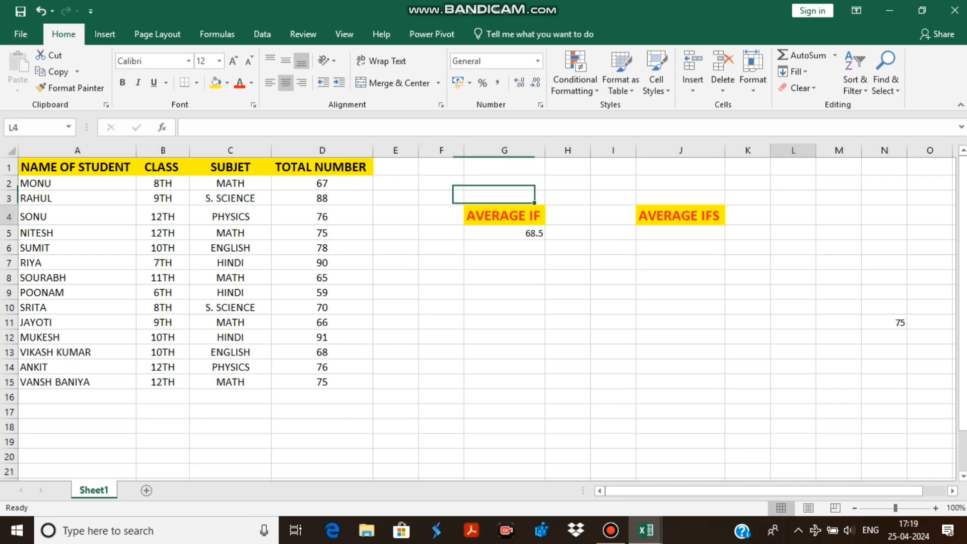
{"action": "left_click", "coordinate": [839, 216]}
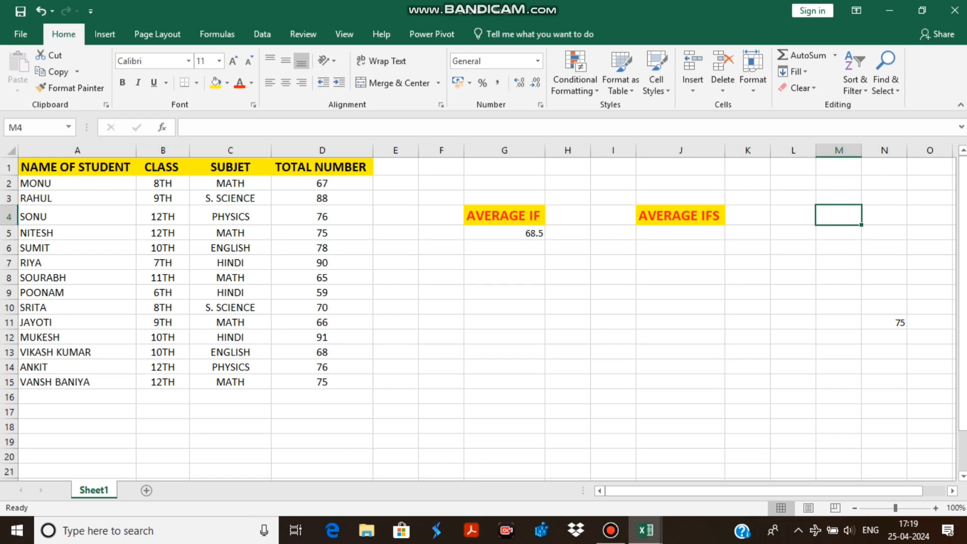
Step: Enter the two 8TH class marks, 67 in cell G12 and 70 in cell G13
{"action": "left_click", "coordinate": [504, 337]}
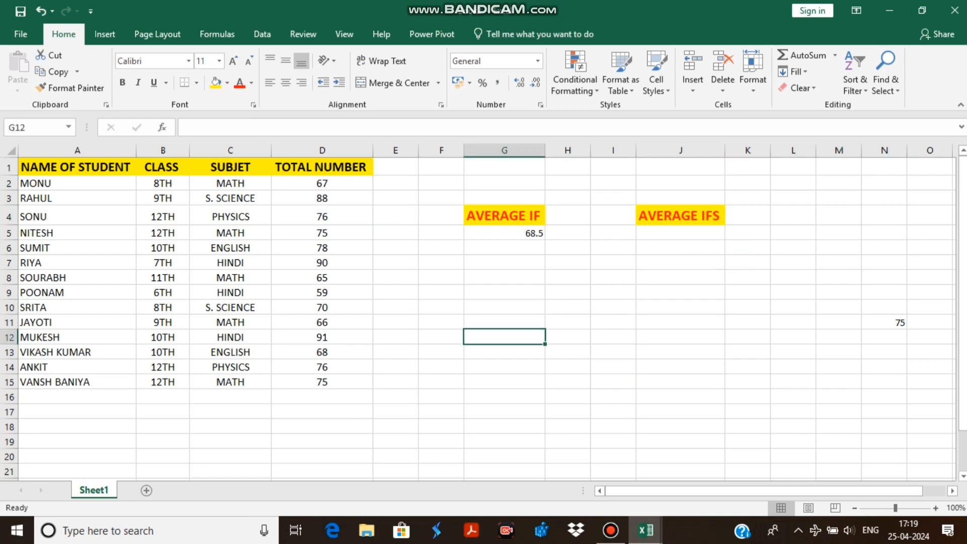
{"action": "type", "text": "67"}
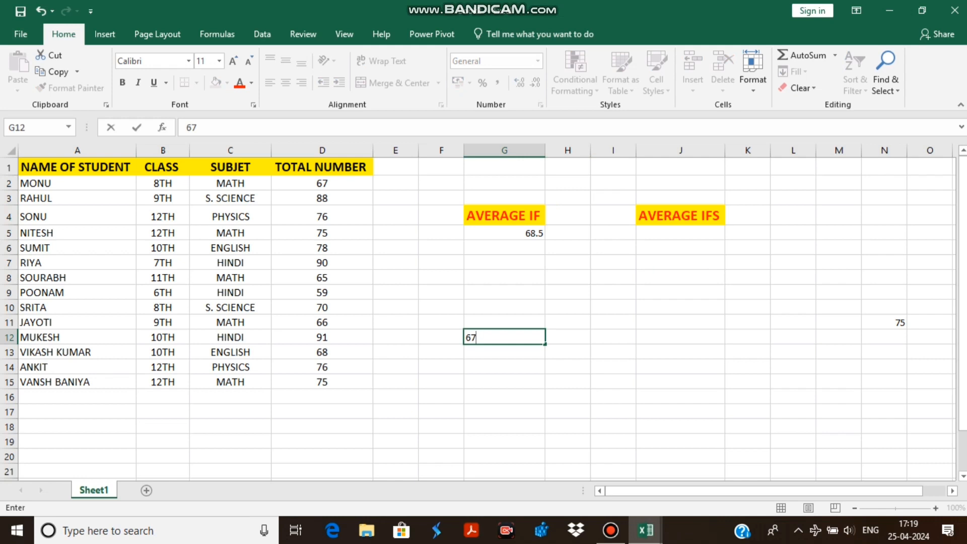
{"action": "left_click", "coordinate": [163, 308]}
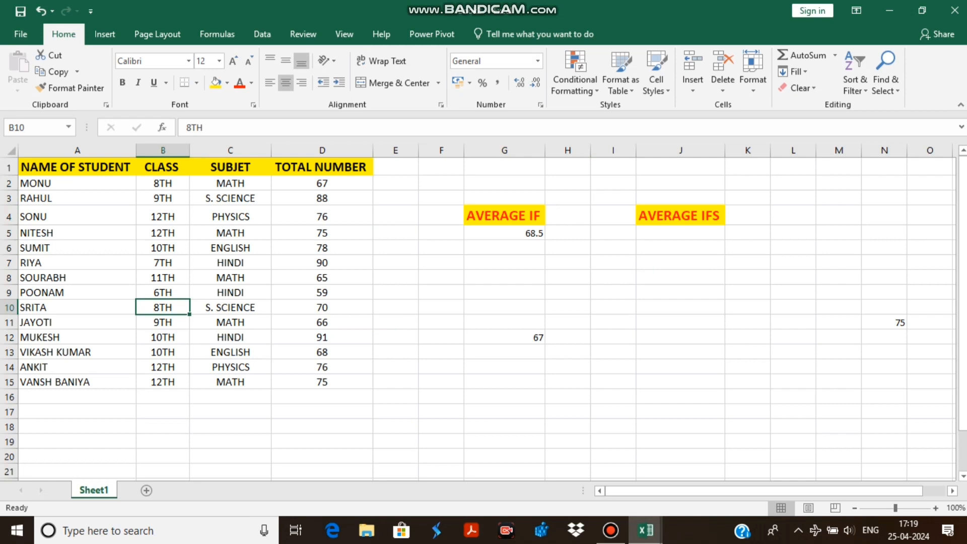
{"action": "left_click", "coordinate": [504, 352]}
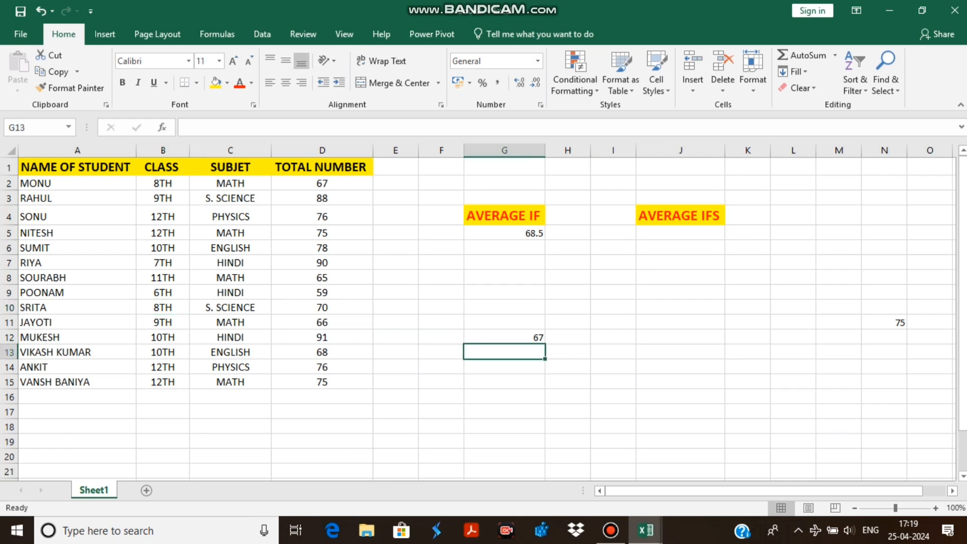
{"action": "type", "text": "70"}
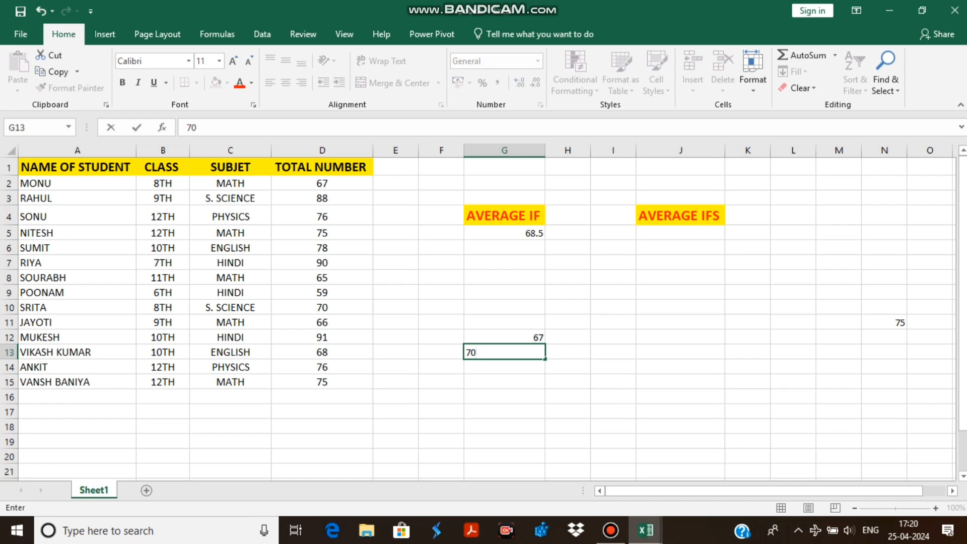
{"action": "left_click", "coordinate": [162, 198]}
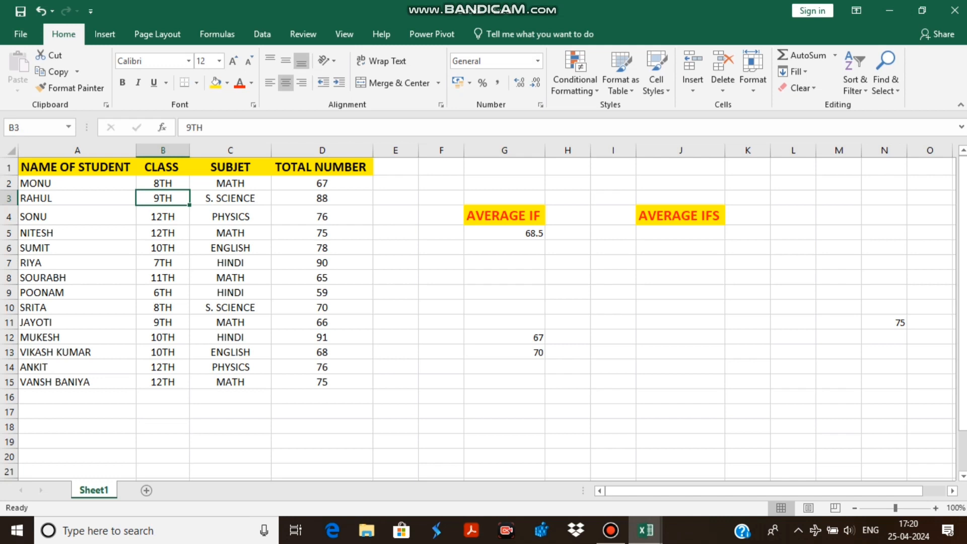
Step: Average the marks in G12:G13 with the AutoSum Average function, placing the result in G14
{"action": "mouse_move", "coordinate": [505, 337]}
{"action": "left_mouse_down"}
{"action": "mouse_move", "coordinate": [504, 364]}
{"action": "mouse_move", "coordinate": [504, 353]}
{"action": "left_mouse_up"}
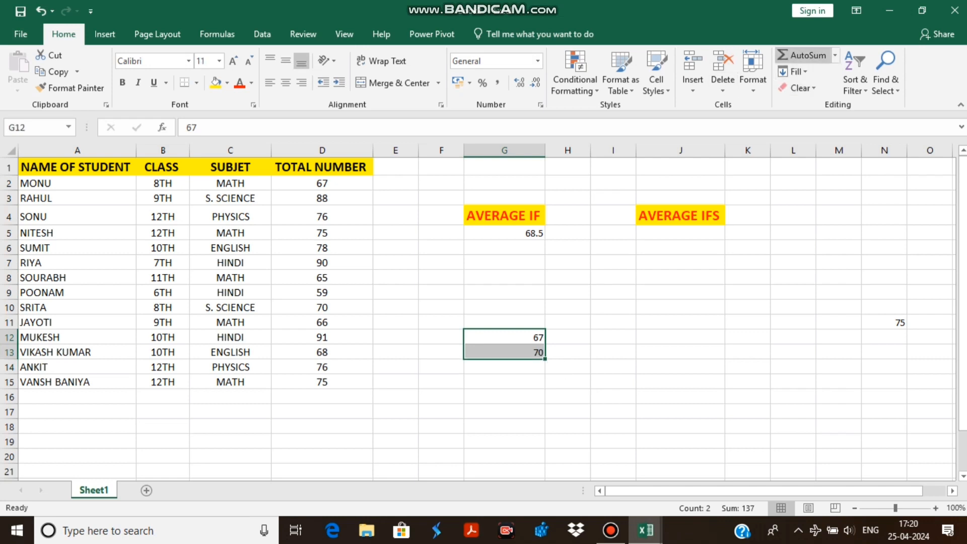
{"action": "left_click", "coordinate": [835, 55]}
{"action": "left_click", "coordinate": [835, 55]}
{"action": "left_click", "coordinate": [834, 55]}
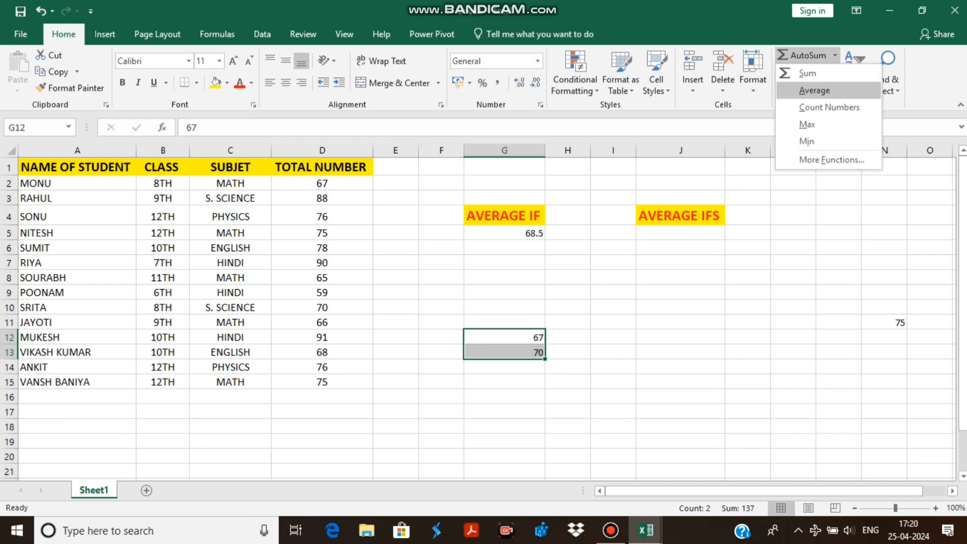
{"action": "left_click", "coordinate": [808, 91]}
{"action": "left_click", "coordinate": [504, 412]}
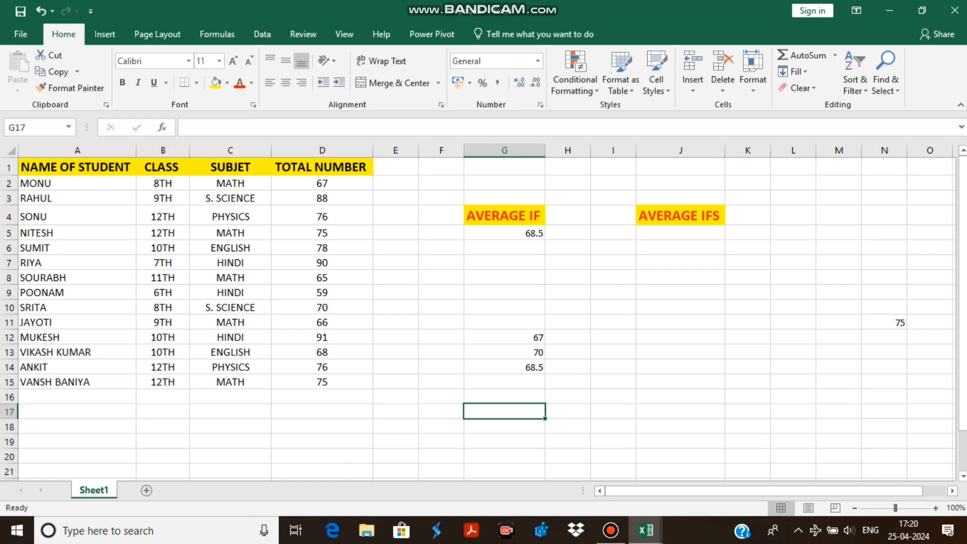
{"action": "left_click", "coordinate": [230, 183]}
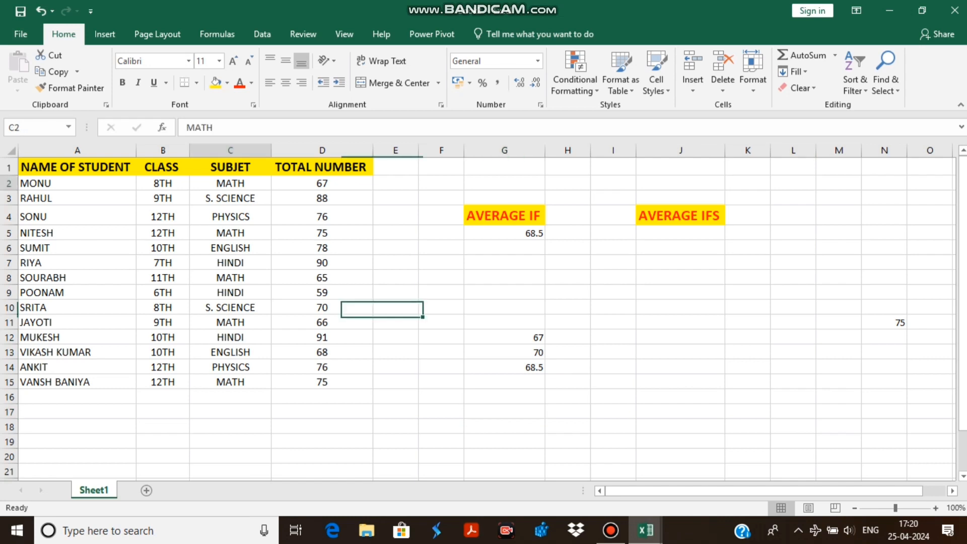
{"action": "double_click", "coordinate": [232, 183]}
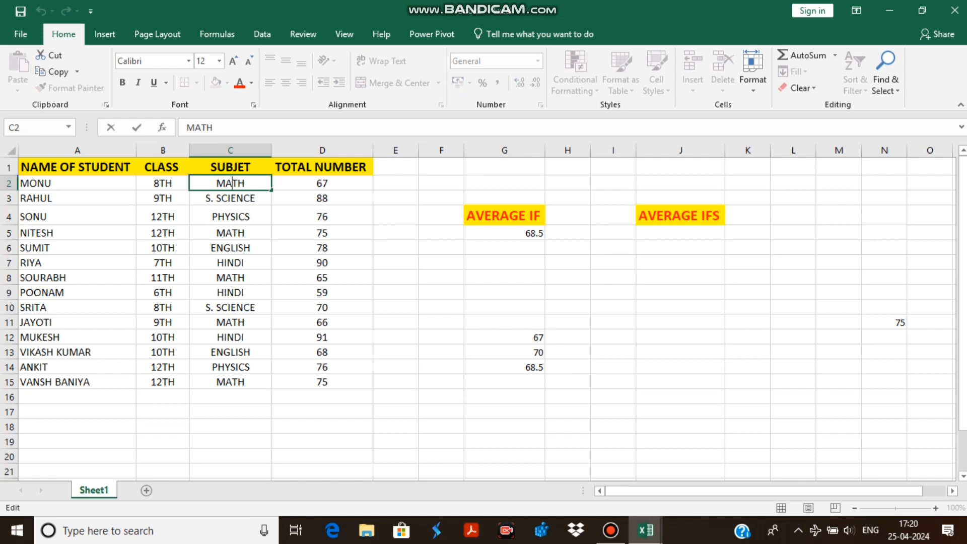
{"action": "left_click", "coordinate": [230, 308]}
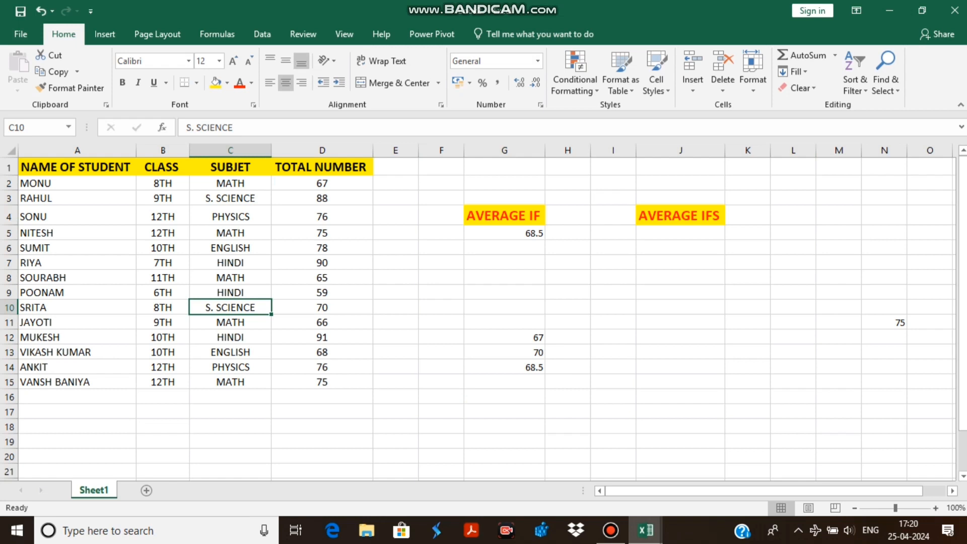
{"action": "left_click", "coordinate": [504, 248]}
{"action": "left_click", "coordinate": [504, 322]}
{"action": "left_click", "coordinate": [504, 234]}
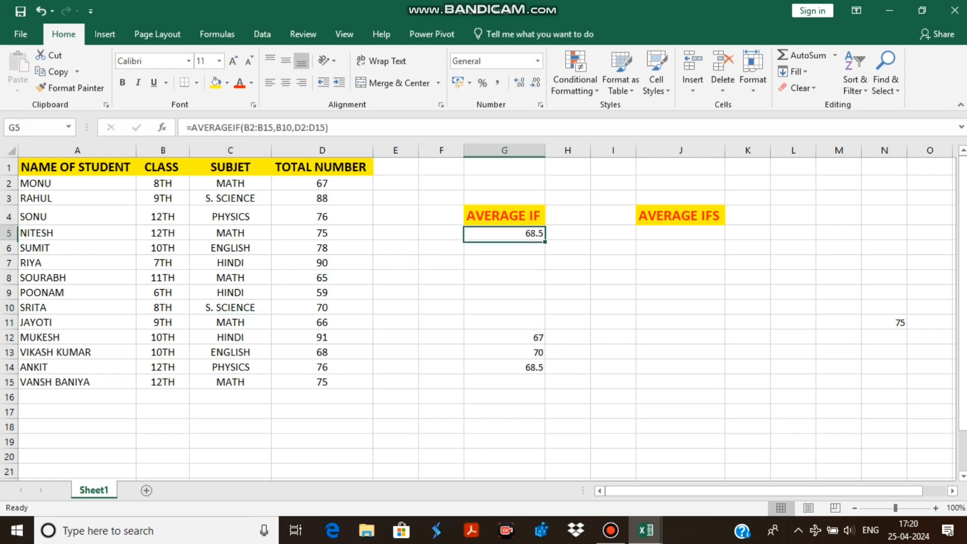
Step: Start an AVERAGEIF formula in cell G6, directly below the existing class average
{"action": "left_click", "coordinate": [504, 247]}
{"action": "double_click", "coordinate": [505, 247]}
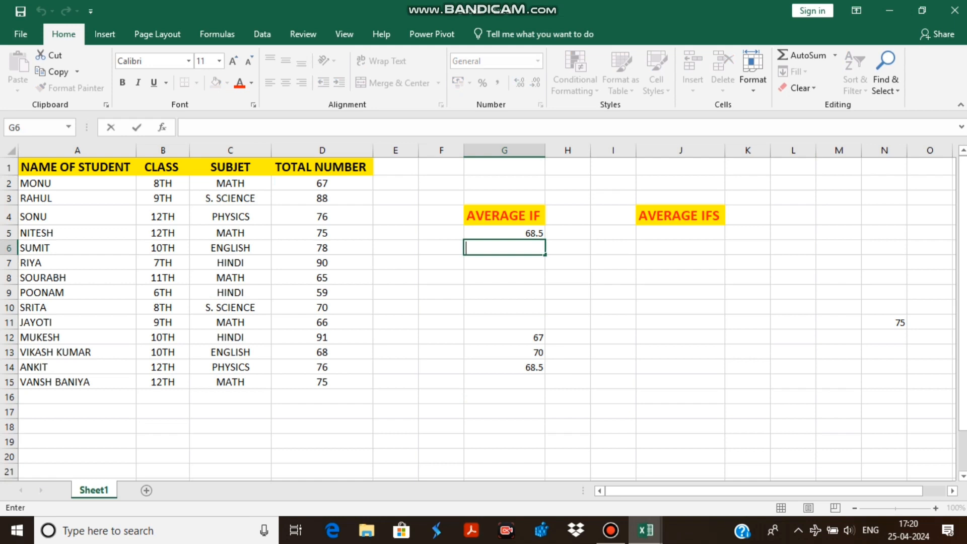
{"action": "type", "text": "="}
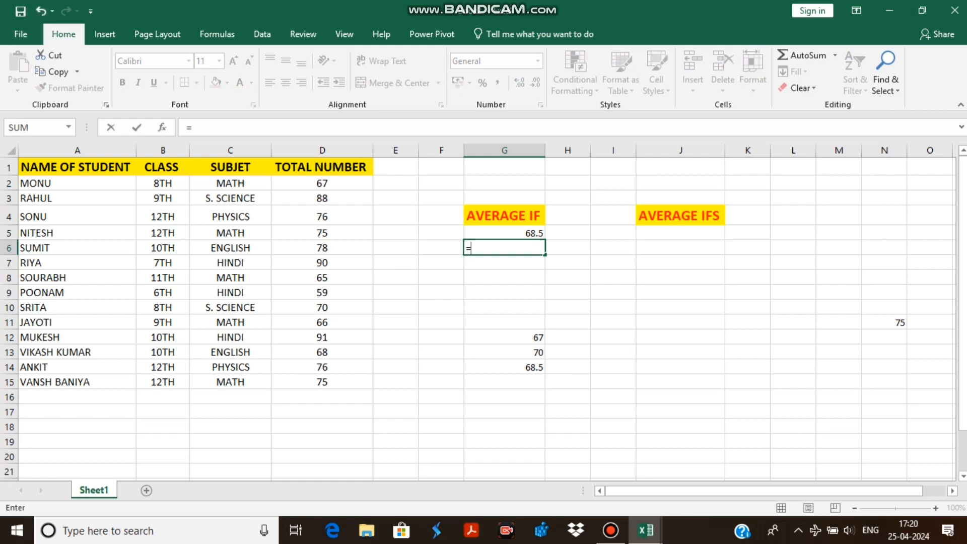
{"action": "type", "text": "aver"}
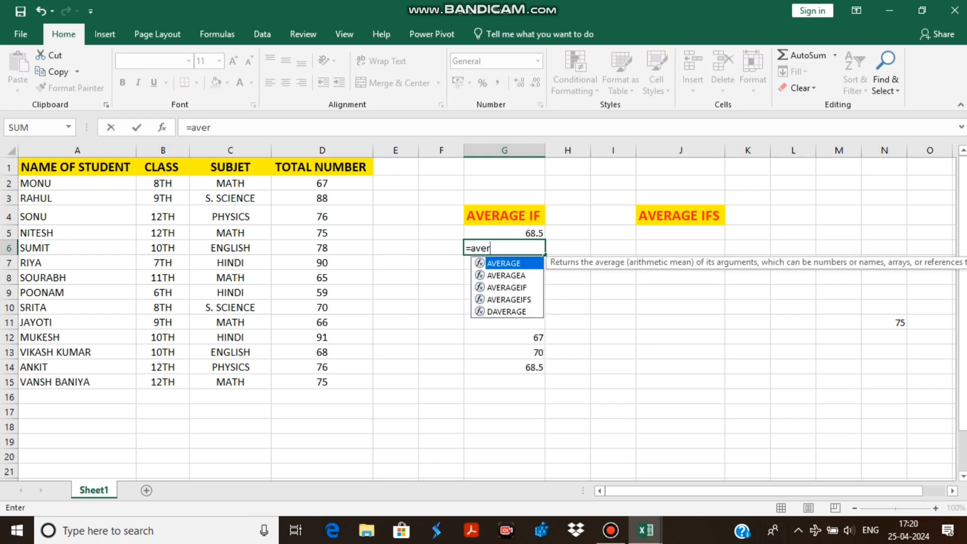
{"action": "left_click", "coordinate": [506, 288]}
{"action": "double_click", "coordinate": [506, 288]}
{"action": "left_click", "coordinate": [507, 289]}
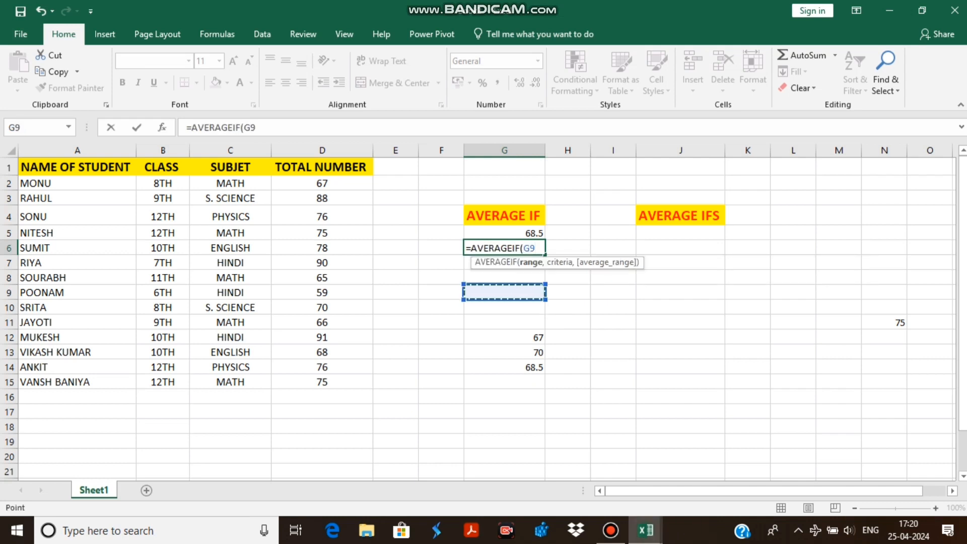
Step: Clear the stray cell references from the G6 formula and set the subject column C2:C15 as its range
{"action": "key", "text": "BackSpace"}
{"action": "key", "text": "BackSpace"}
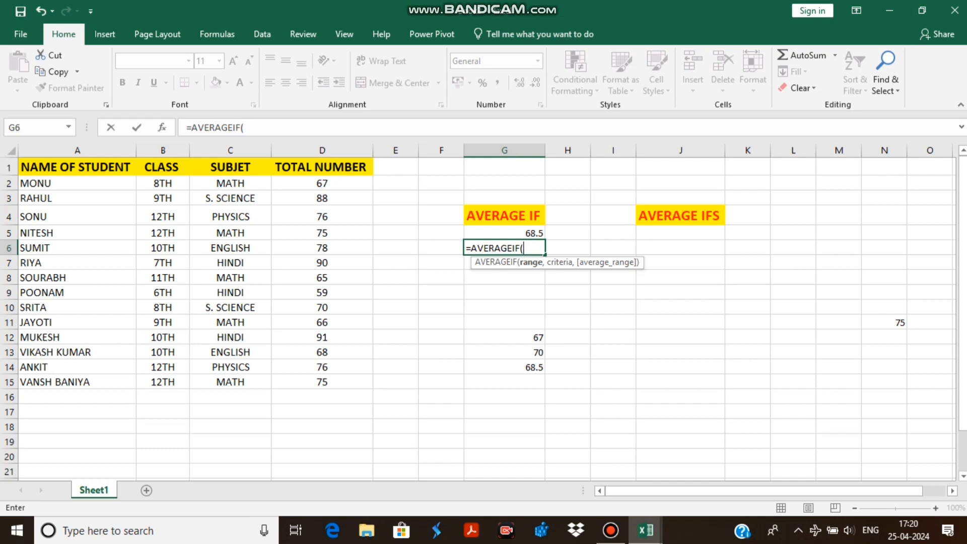
{"action": "key", "text": "Left"}
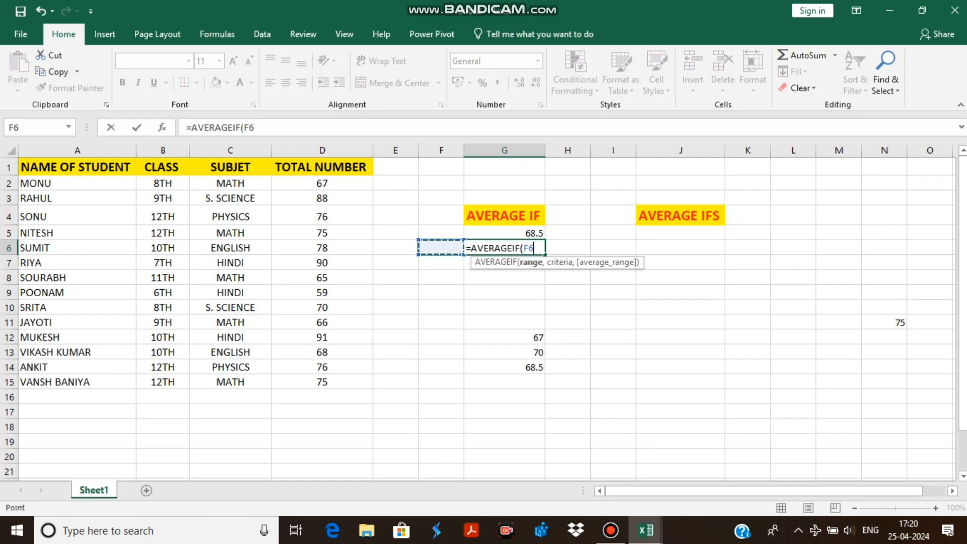
{"action": "key", "text": "BackSpace"}
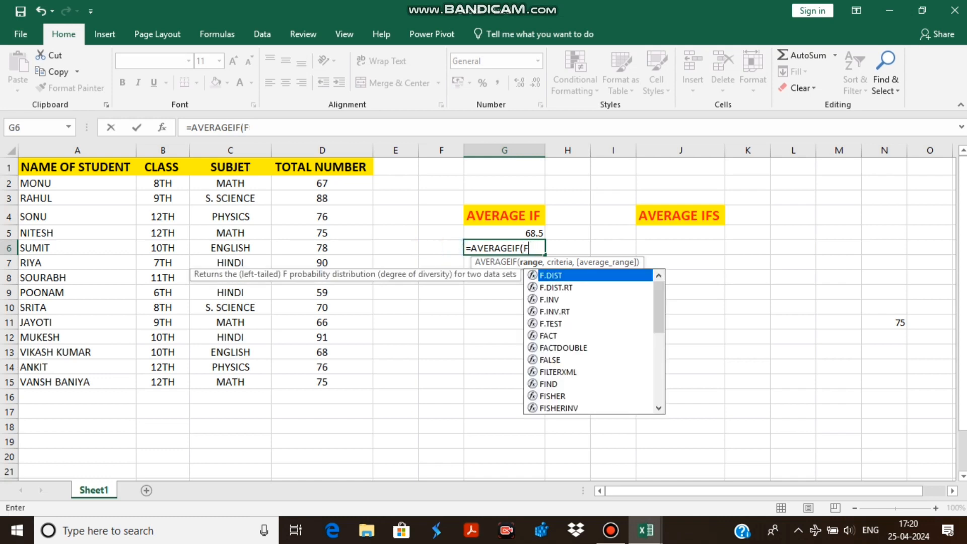
{"action": "key", "text": "BackSpace"}
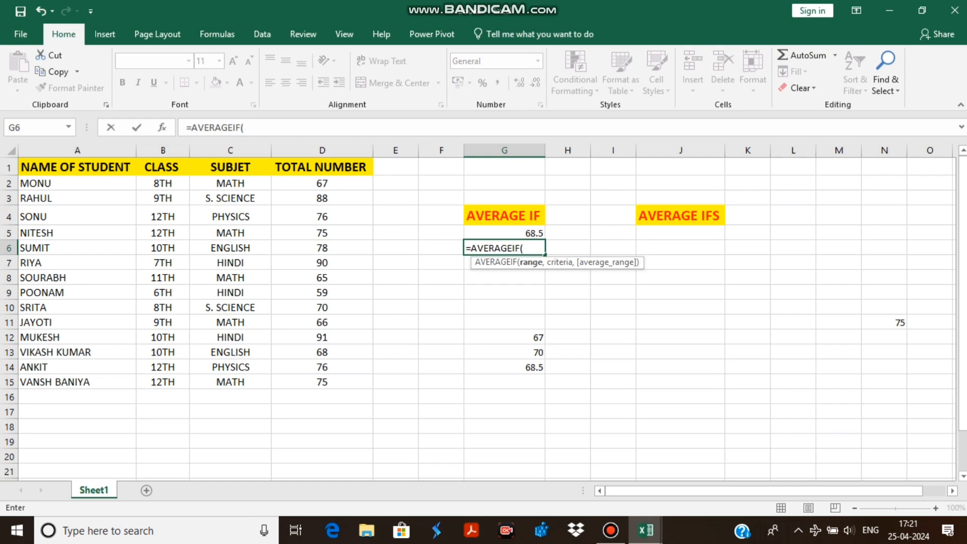
{"action": "left_click_drag", "start_coordinate": [251, 184], "coordinate": [252, 382]}
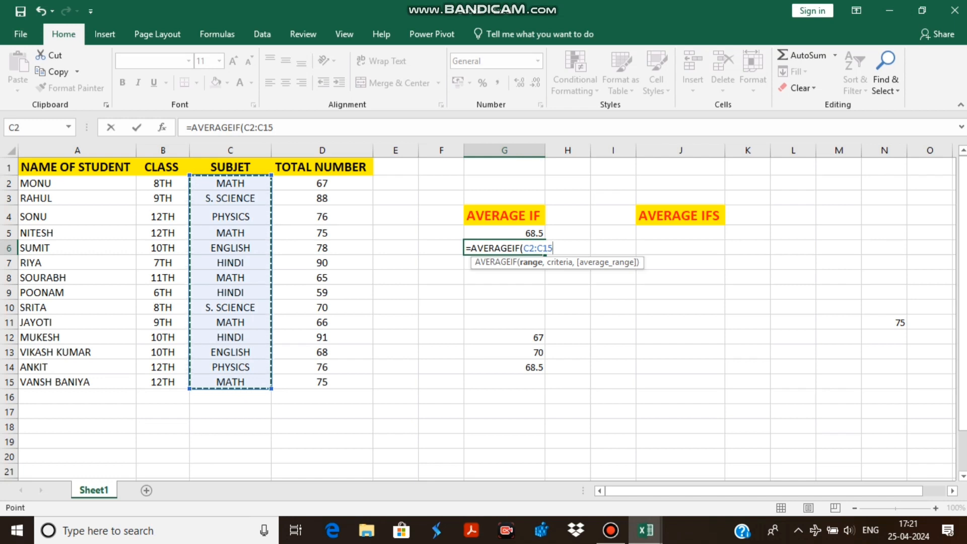
{"action": "type", "text": ","}
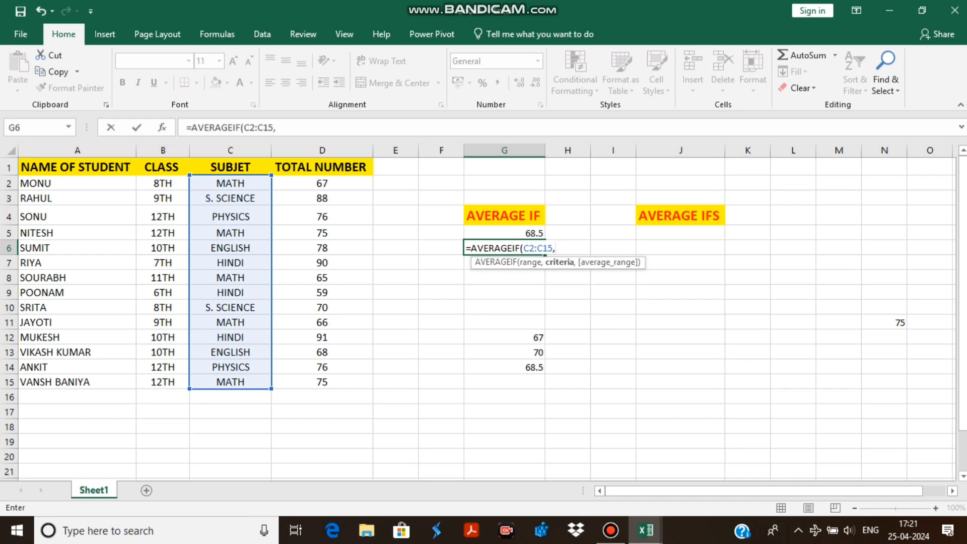
Step: Complete the AVERAGEIF formula in G6 with cell C8 (MATH) as the criterion and D2:D15 as the average range
{"action": "left_click", "coordinate": [230, 278]}
{"action": "mouse_move", "coordinate": [610, 530]}
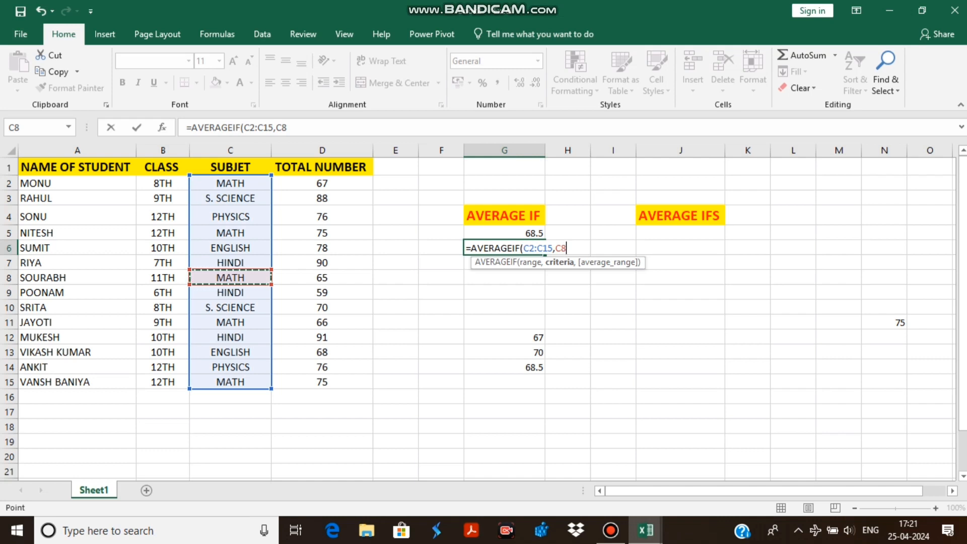
{"action": "type", "text": ","}
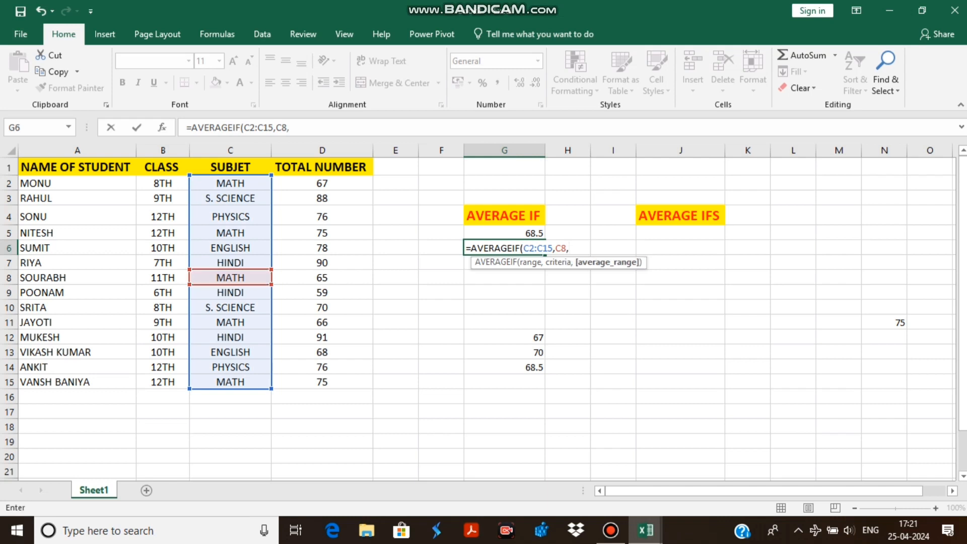
{"action": "left_click_drag", "start_coordinate": [322, 183], "coordinate": [323, 381]}
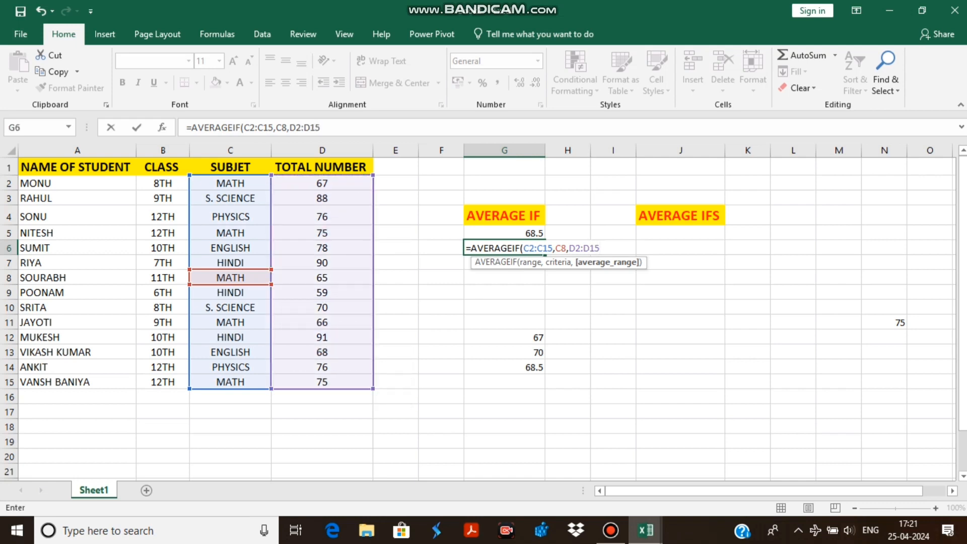
{"action": "key", "text": "Return"}
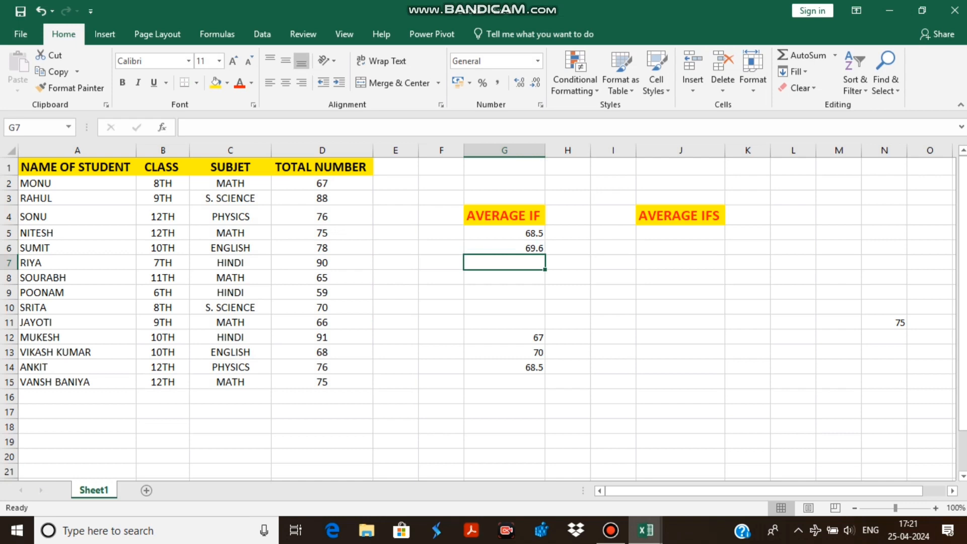
Step: Label the manual class check by entering "abe. 8th" in cell G11 above the marks
{"action": "key", "text": "Down"}
{"action": "key", "text": "Down"}
{"action": "key", "text": "Down"}
{"action": "key", "text": "Down"}
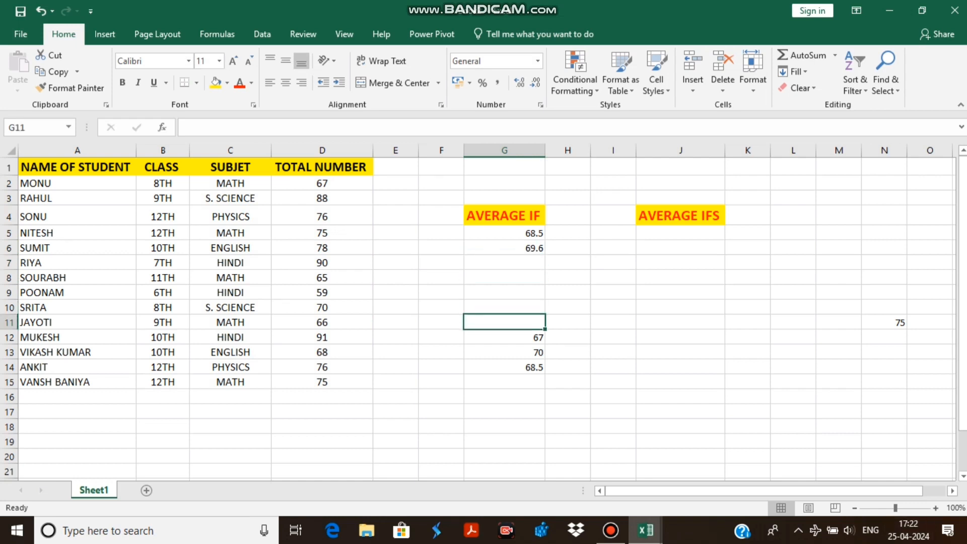
{"action": "type", "text": "a"}
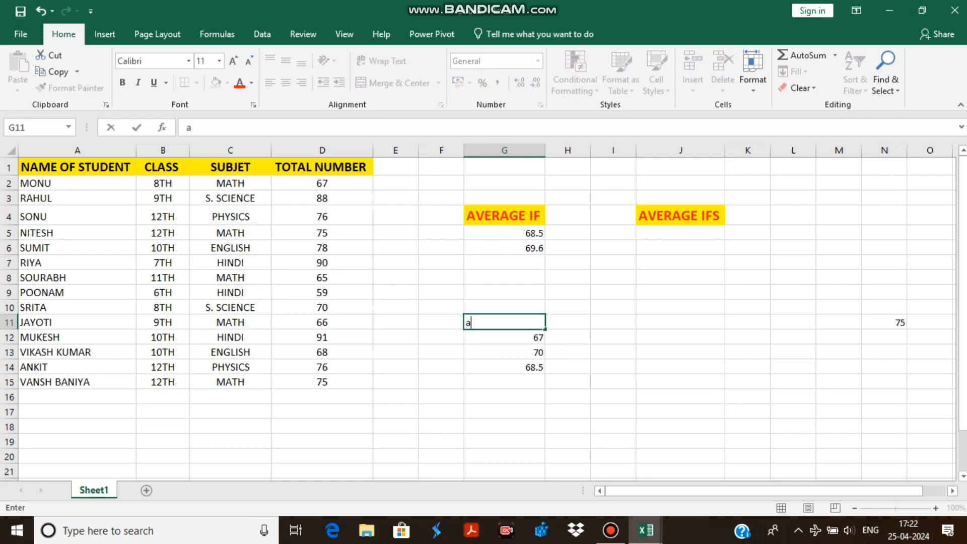
{"action": "type", "text": "be "}
{"action": "type", "text": " 8th"}
{"action": "left_click", "coordinate": [504, 397]}
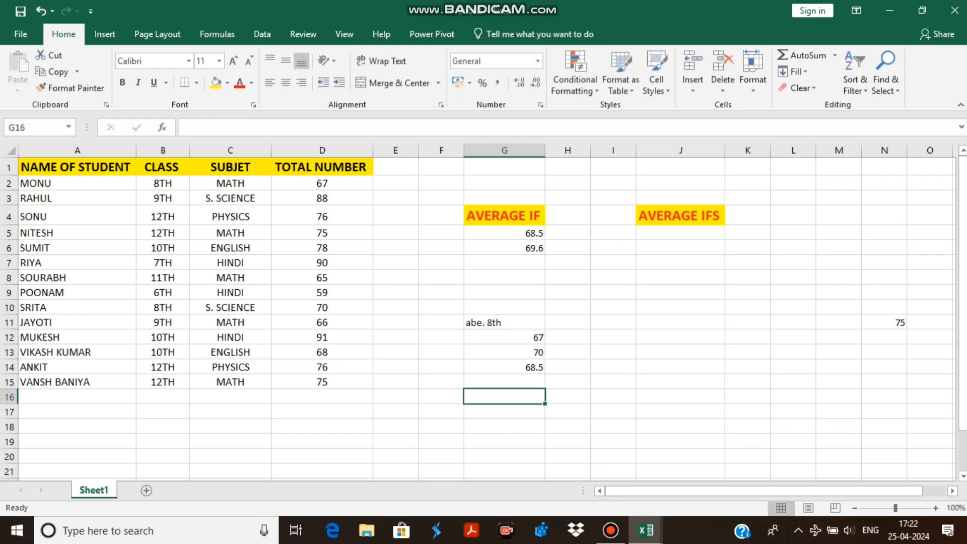
Step: Enter the label "math" in cell G16 for the subject average check
{"action": "left_click", "coordinate": [504, 247]}
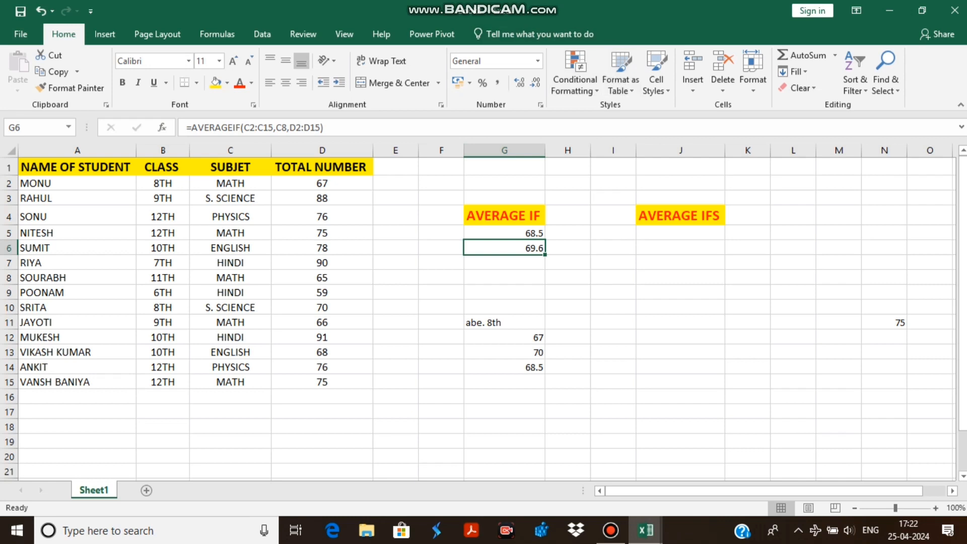
{"action": "left_click", "coordinate": [504, 396]}
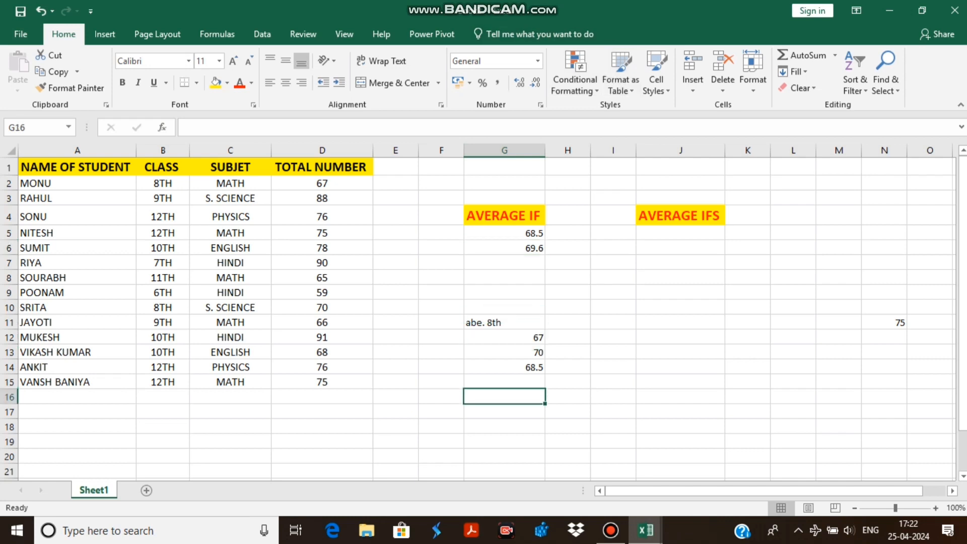
{"action": "type", "text": "mth"}
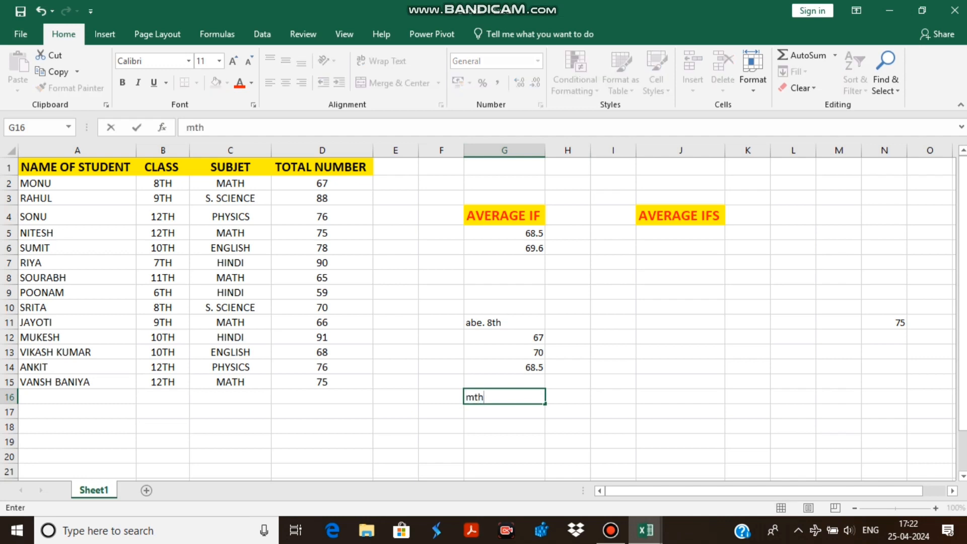
{"action": "key", "text": "BackSpace"}
{"action": "key", "text": "BackSpace"}
{"action": "type", "text": "ath"}
{"action": "key", "text": "Return"}
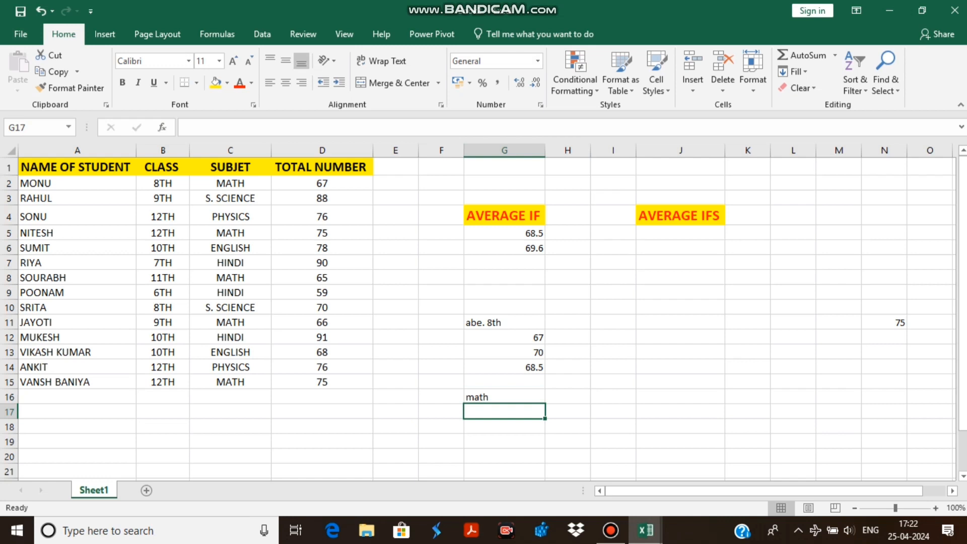
Step: Enter the first two MATH marks, 67 and 75, in cells G17 and G18 under the math label
{"action": "left_click_drag", "start_coordinate": [503, 411], "coordinate": [747, 411]}
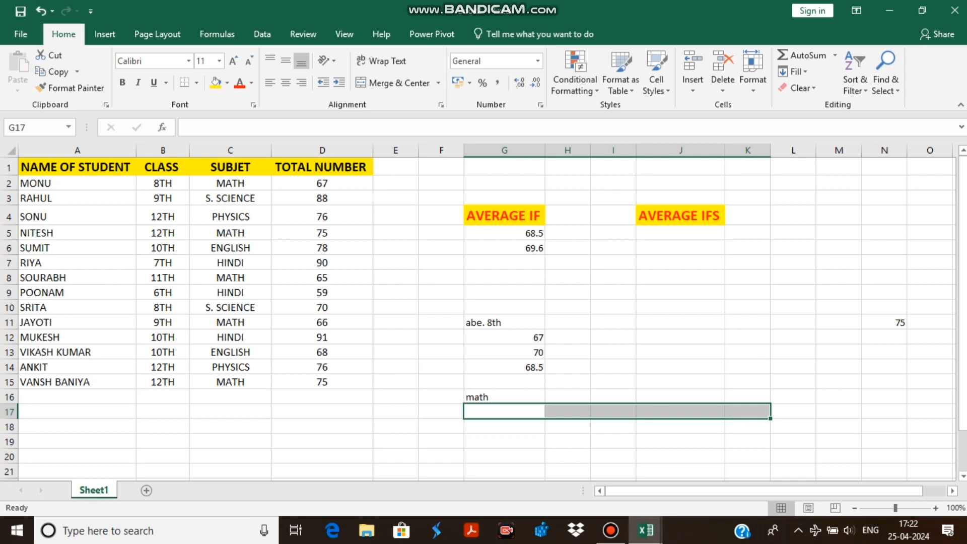
{"action": "type", "text": "67"}
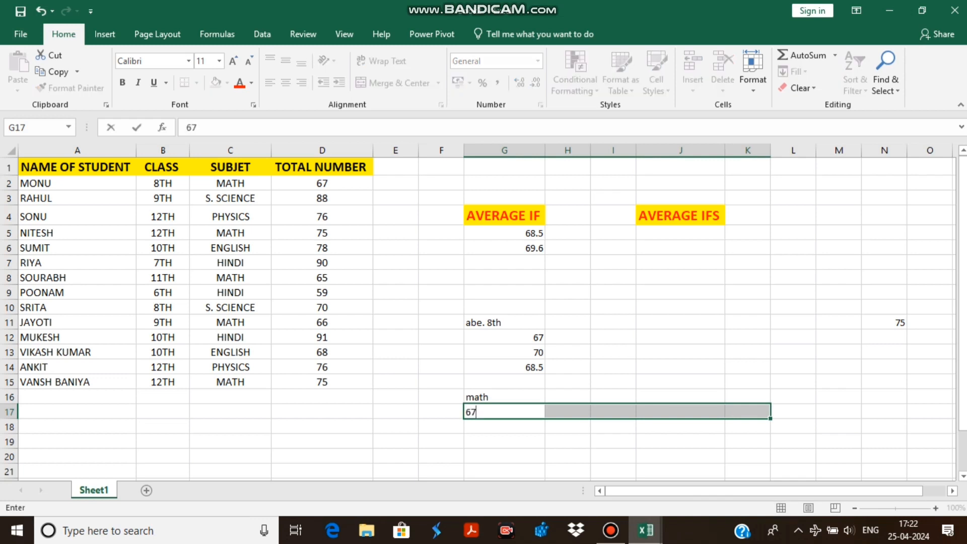
{"action": "left_click", "coordinate": [230, 232]}
{"action": "left_click", "coordinate": [322, 233]}
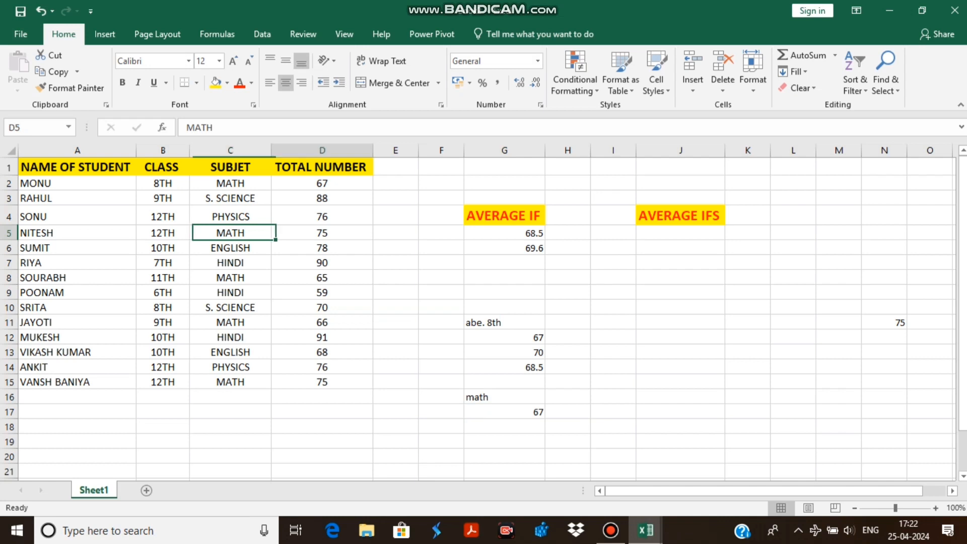
{"action": "left_click", "coordinate": [504, 427]}
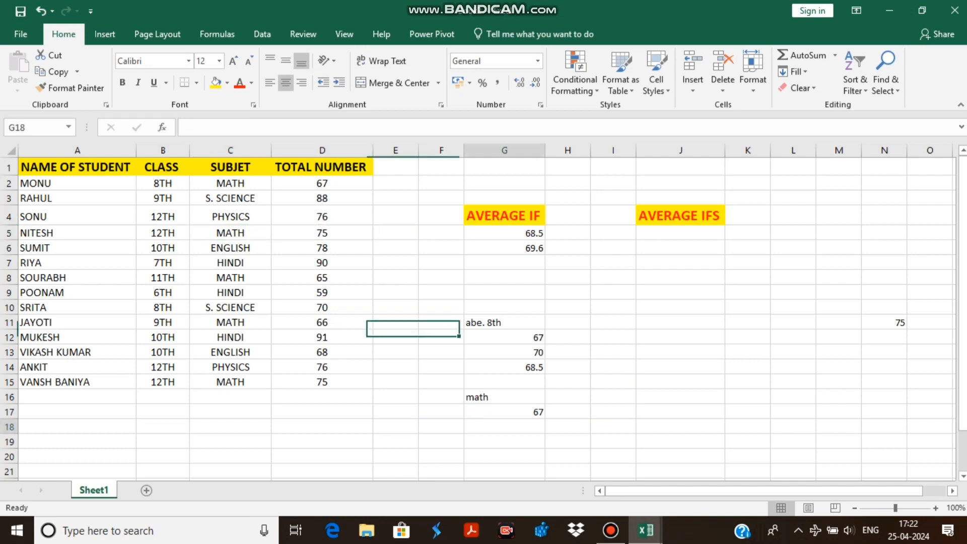
{"action": "type", "text": "7"}
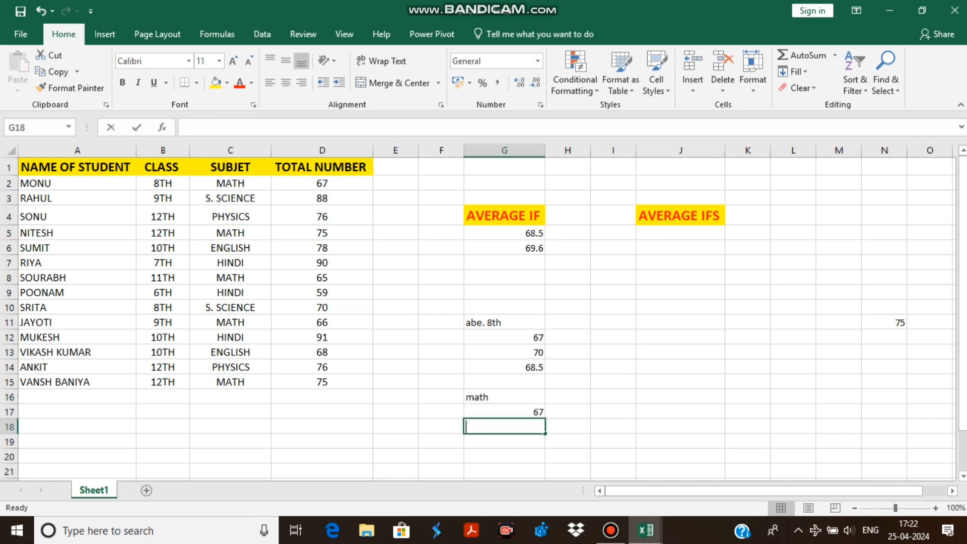
{"action": "type", "text": "5"}
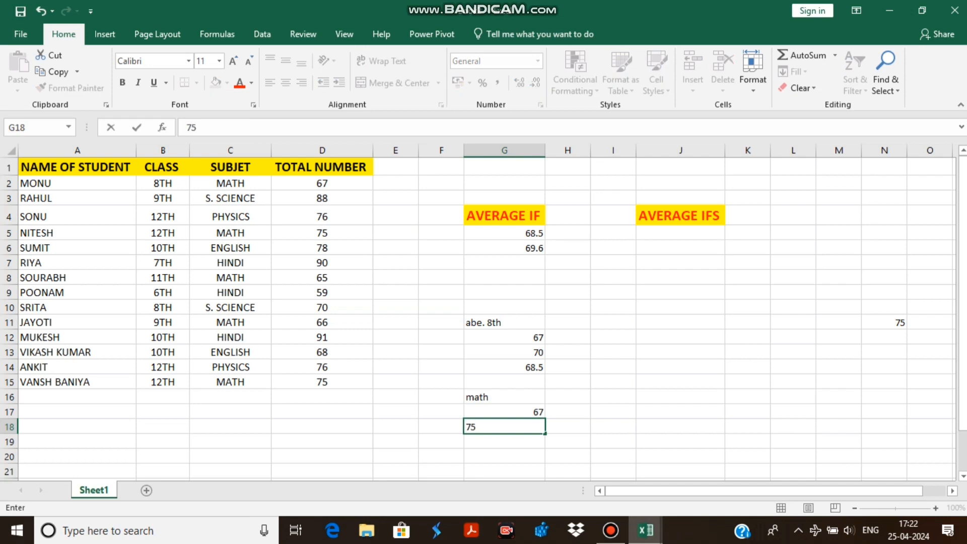
Step: Add the remaining MATH marks 65, 66 and 75 in cells G19 to G21
{"action": "left_click", "coordinate": [230, 277]}
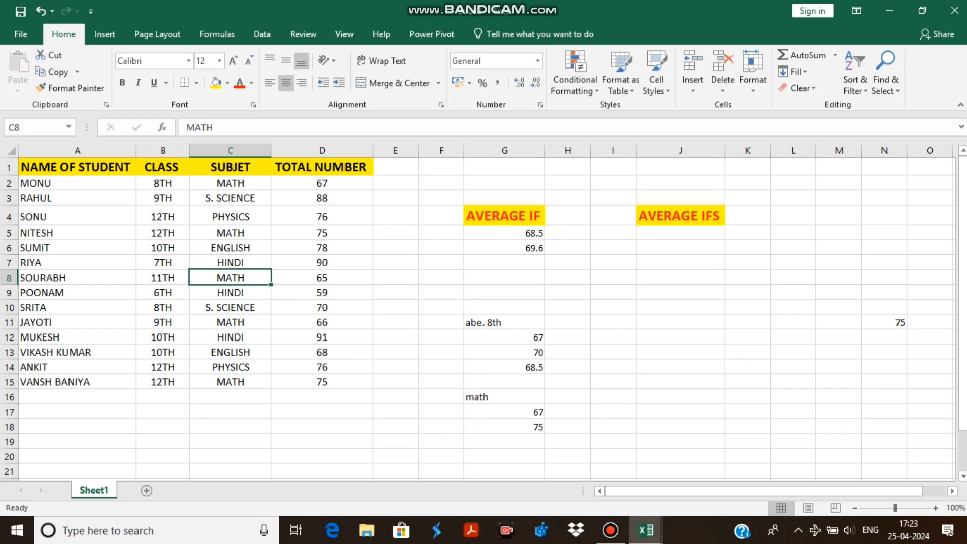
{"action": "left_click", "coordinate": [504, 441]}
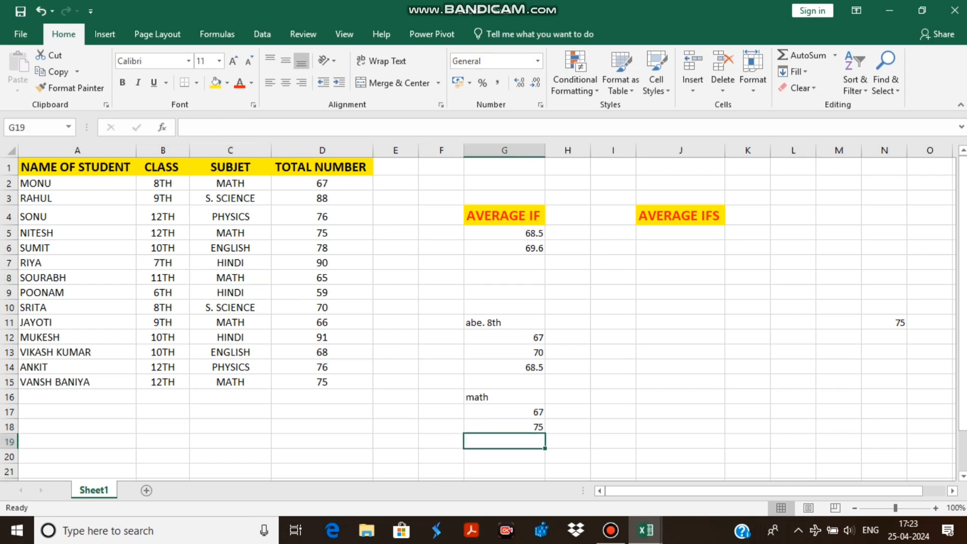
{"action": "type", "text": "65"}
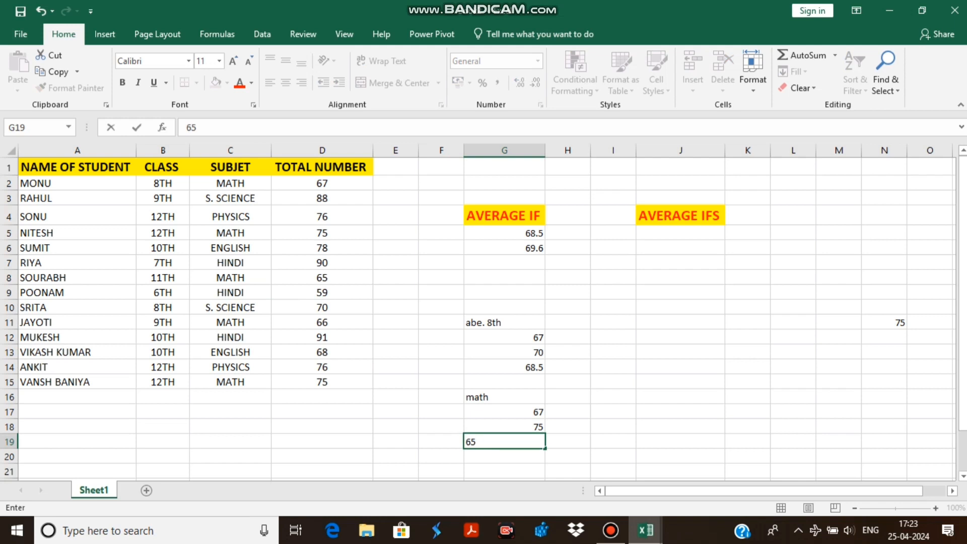
{"action": "key", "text": "Return"}
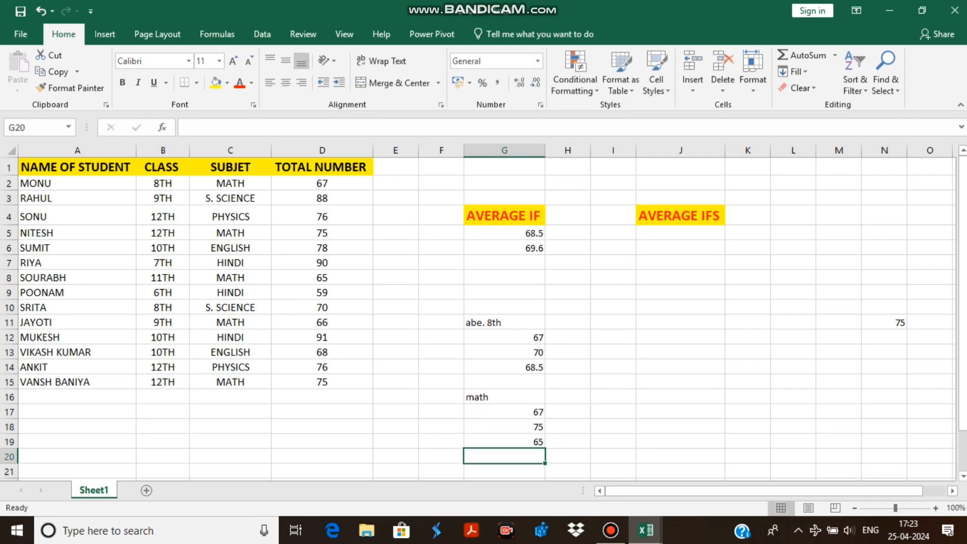
{"action": "type", "text": "66"}
{"action": "key", "text": "Return"}
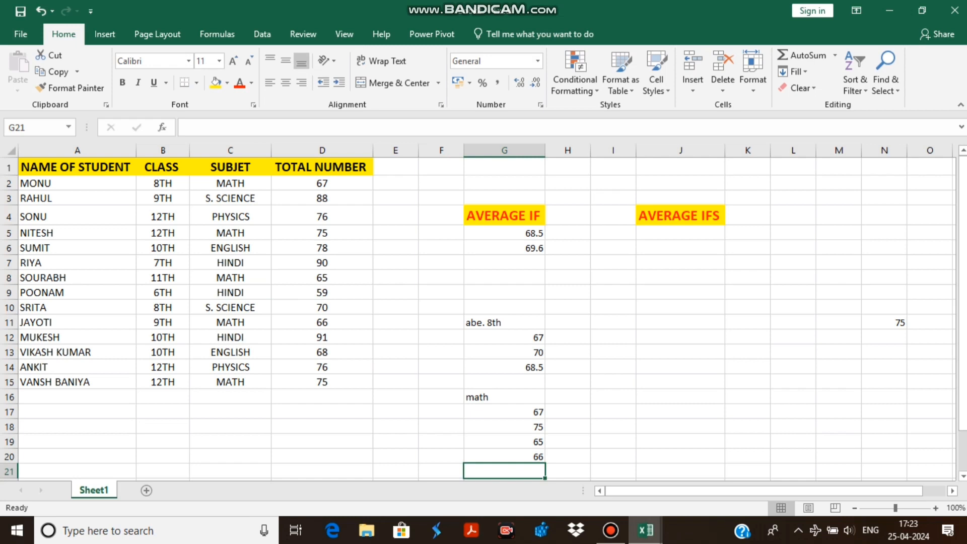
{"action": "type", "text": "75"}
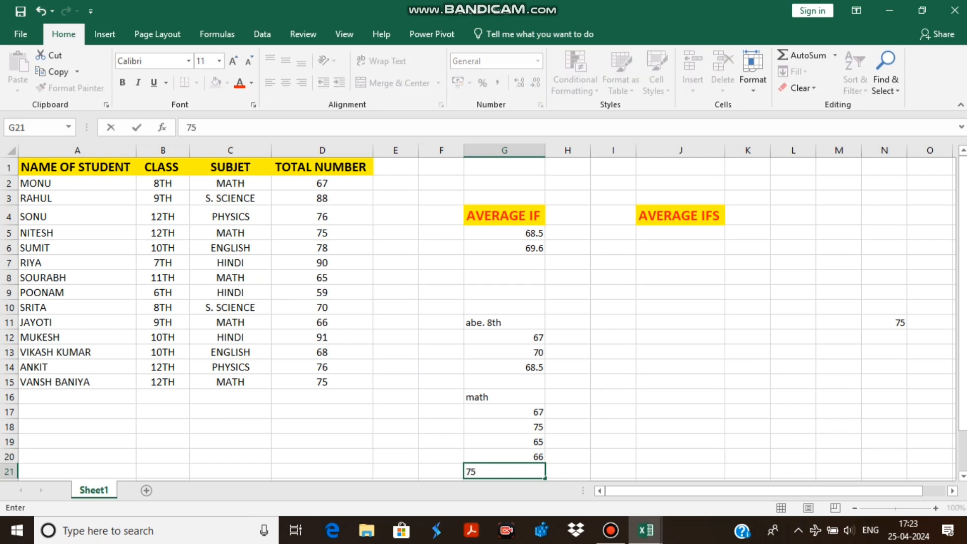
Step: Average the marks in G17:G21 into G22 and compare that cell with the AVERAGEIF formula in G6
{"action": "left_click_drag", "start_coordinate": [504, 412], "coordinate": [504, 472]}
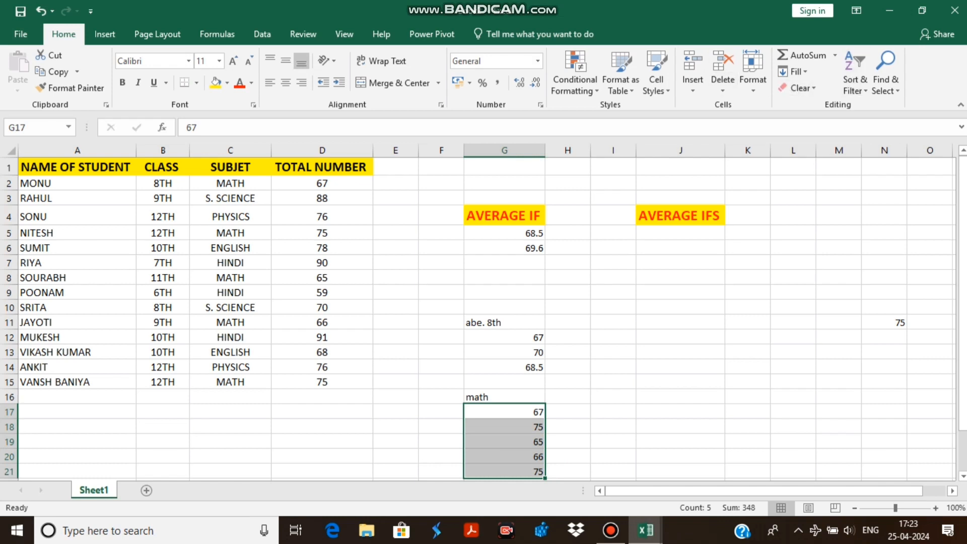
{"action": "left_click", "coordinate": [834, 55]}
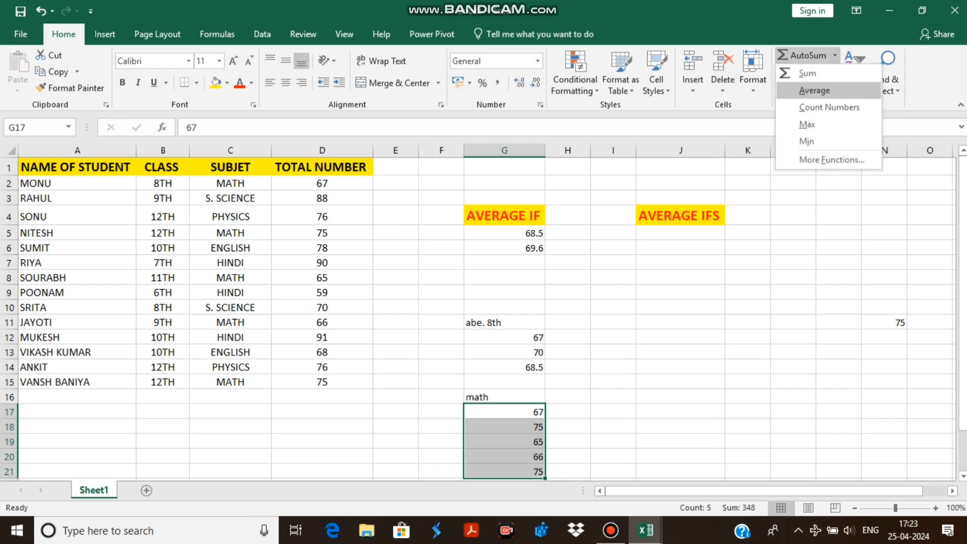
{"action": "left_click", "coordinate": [815, 90]}
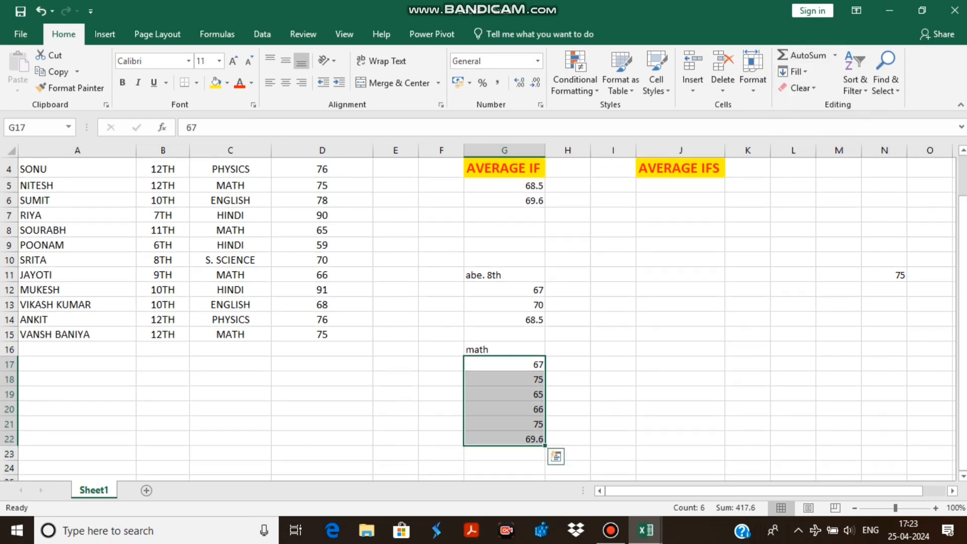
{"action": "left_click", "coordinate": [504, 201]}
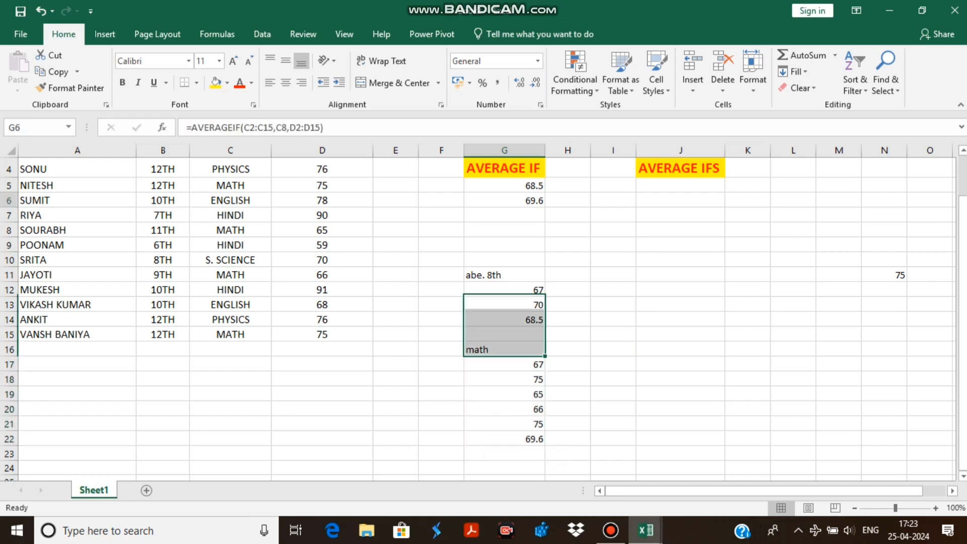
{"action": "left_click", "coordinate": [504, 439]}
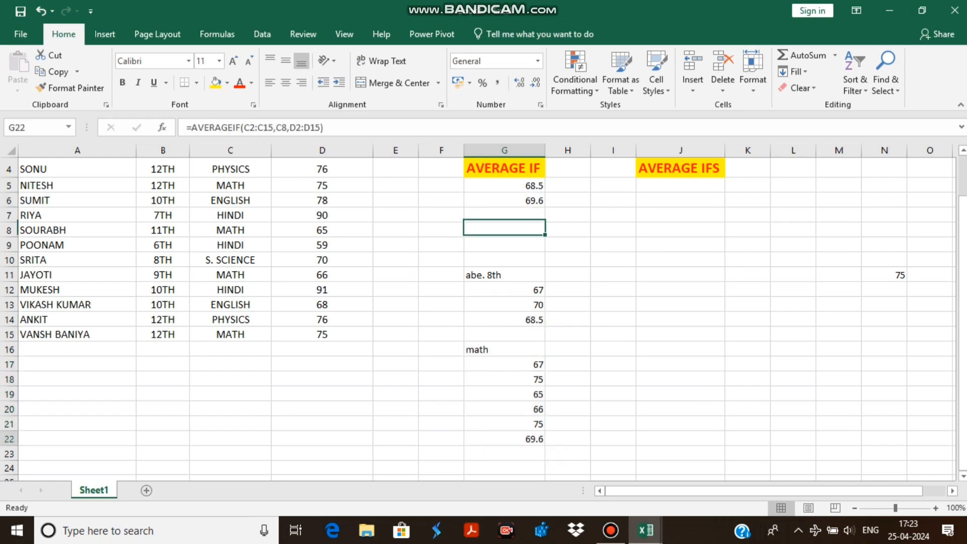
{"action": "scroll", "coordinate": [484, 317], "scroll_direction": "up", "scroll_amount": 1}
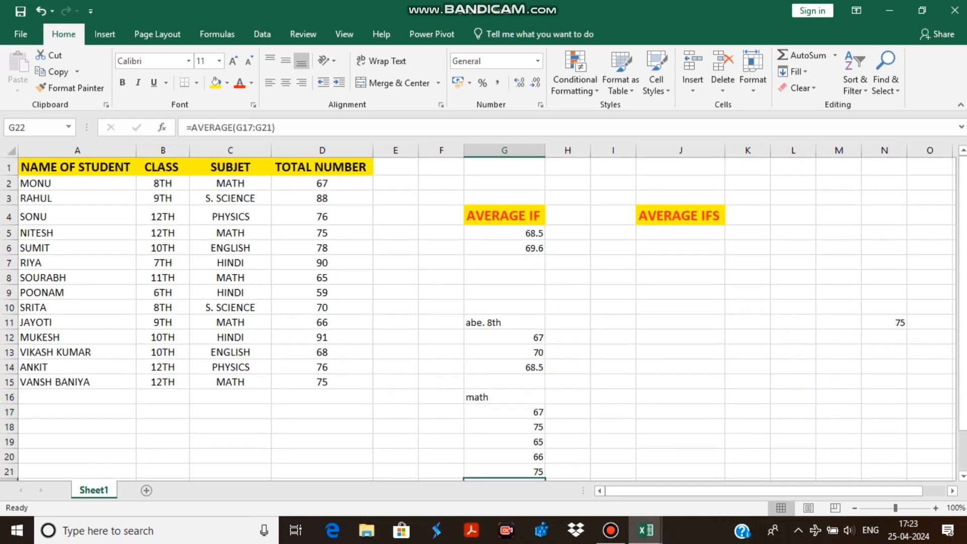
Step: Delete both manual check lists by clearing the range G10:H23
{"action": "left_click_drag", "start_coordinate": [504, 322], "coordinate": [505, 476]}
{"action": "left_click_drag", "start_coordinate": [564, 433], "coordinate": [514, 241]}
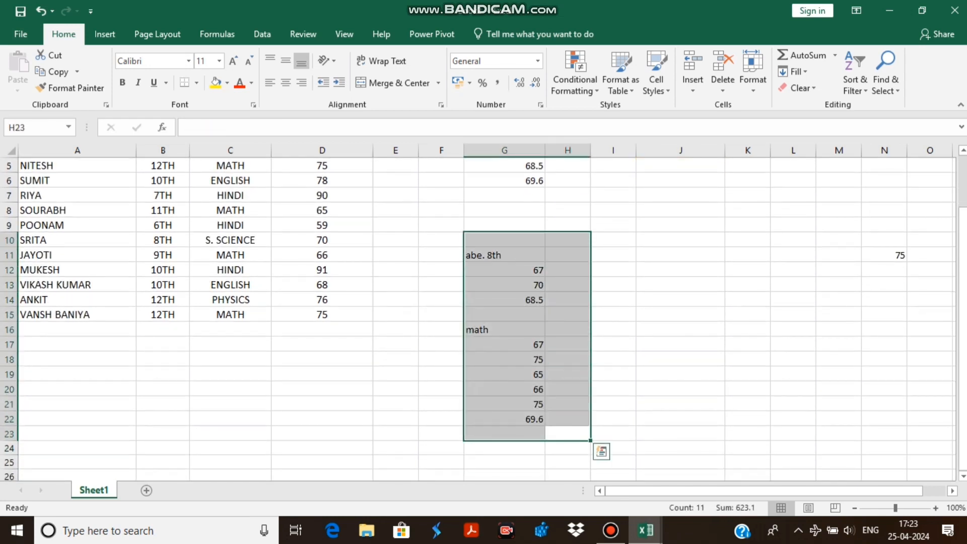
{"action": "key", "text": "Delete"}
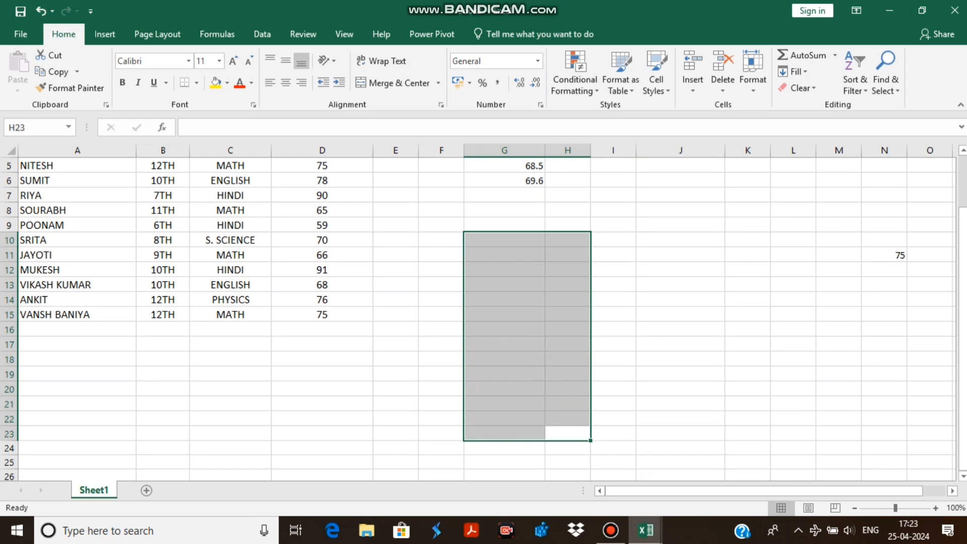
{"action": "scroll", "coordinate": [442, 293], "scroll_direction": "up", "scroll_amount": 2}
{"action": "left_click", "coordinate": [441, 292]}
{"action": "double_click", "coordinate": [441, 293]}
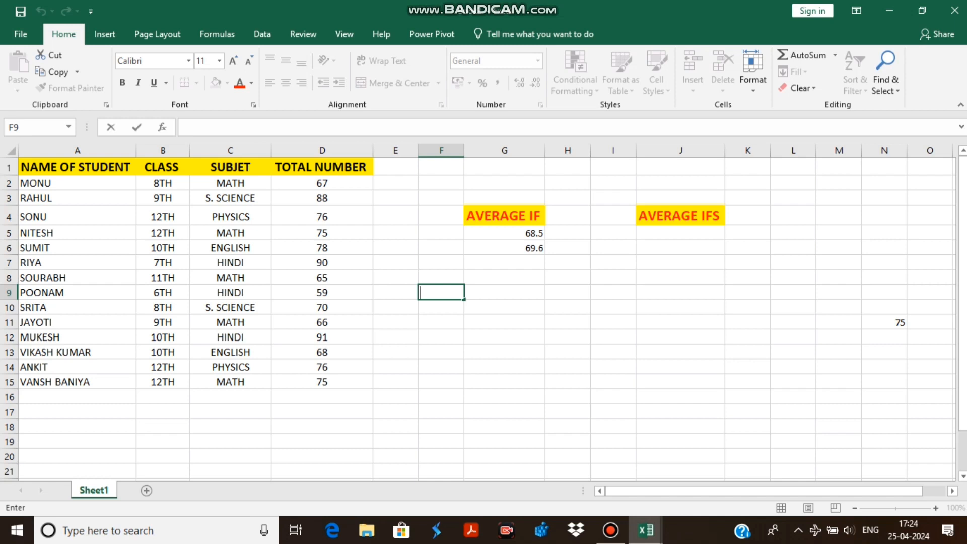
Step: Try to start an AVERAGEIFS formula in cell J5 below the AVERAGE IFS heading
{"action": "left_click", "coordinate": [680, 248]}
{"action": "left_click", "coordinate": [681, 233]}
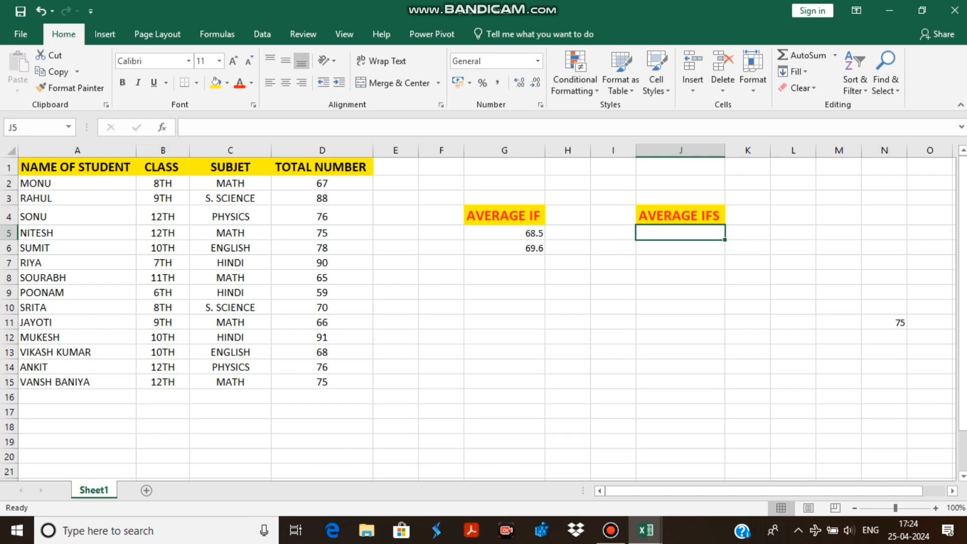
{"action": "type", "text": "="}
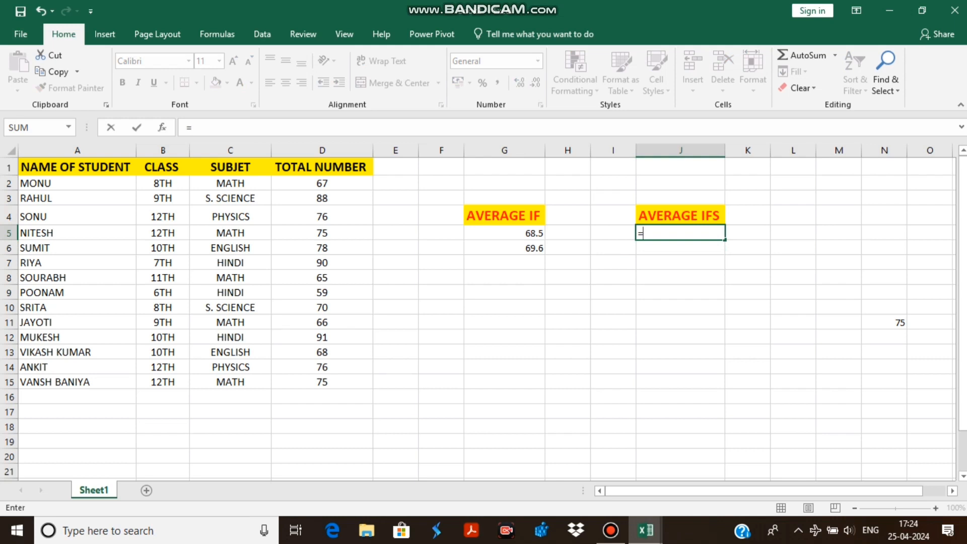
{"action": "type", "text": "a"}
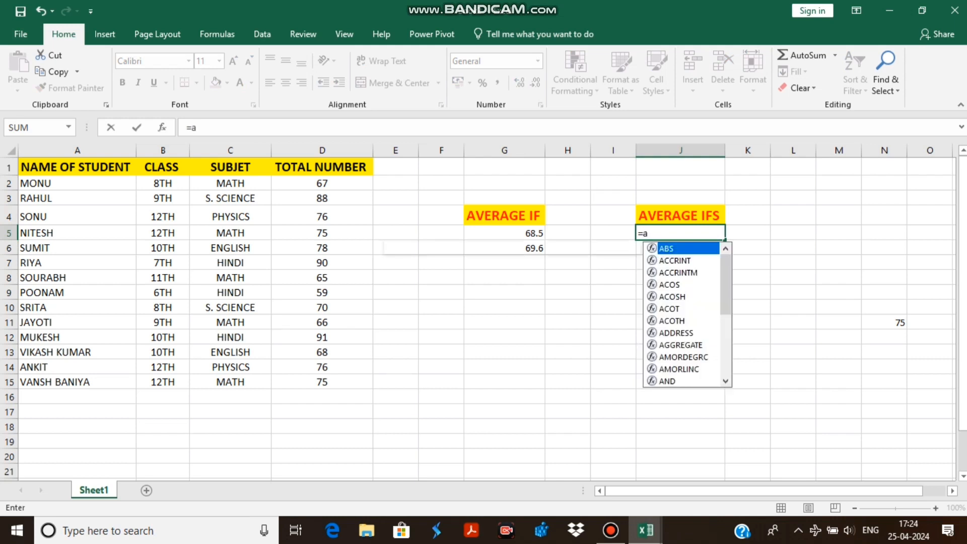
{"action": "type", "text": "ver"}
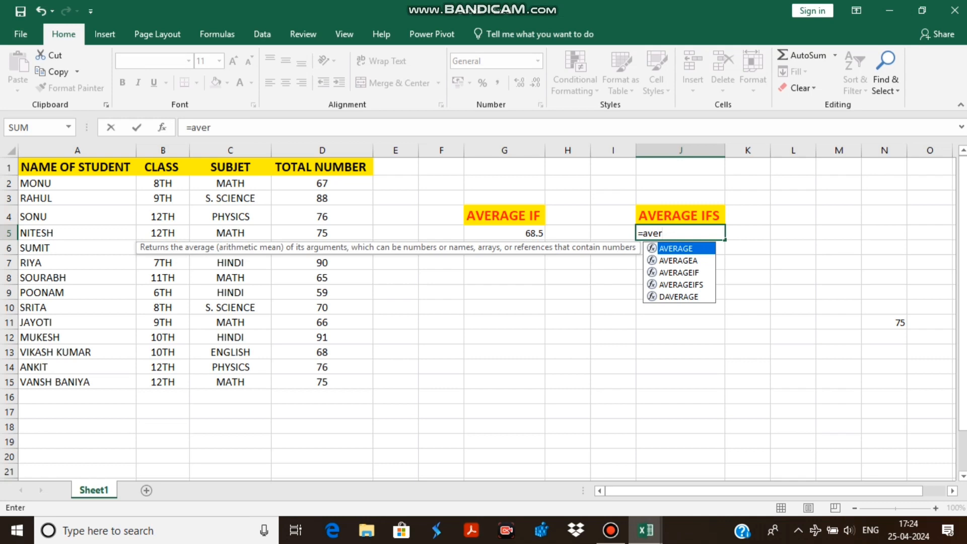
{"action": "key", "text": "Down"}
{"action": "key", "text": "Down"}
{"action": "key", "text": "Down"}
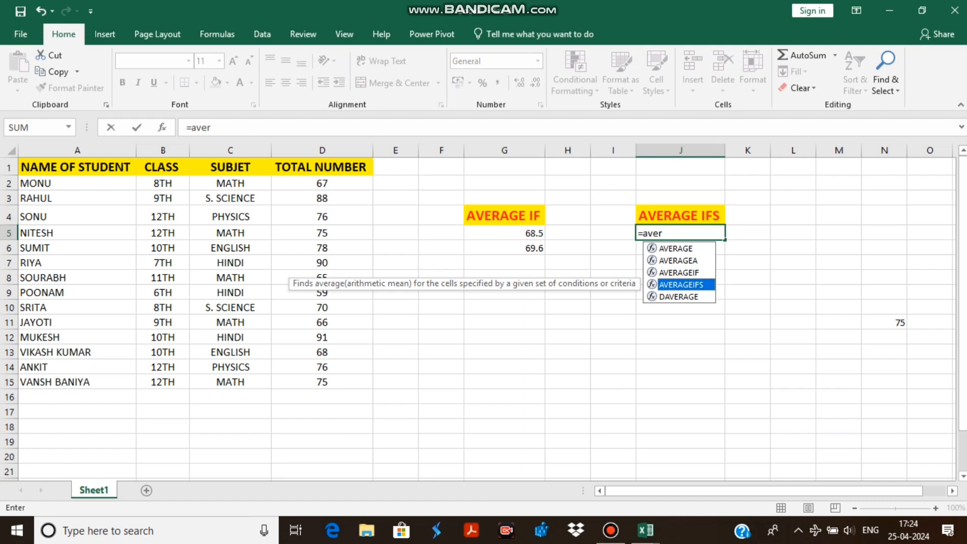
{"action": "key", "text": "Return"}
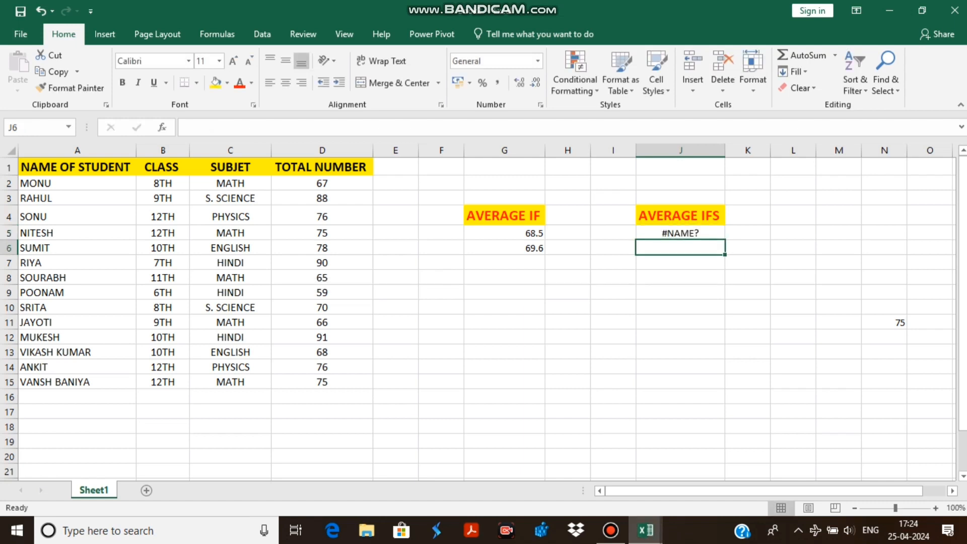
Step: Edit the incomplete formula in J5 so that it begins with the AVERAGEIFS function
{"action": "key", "text": "Up"}
{"action": "key", "text": "F2"}
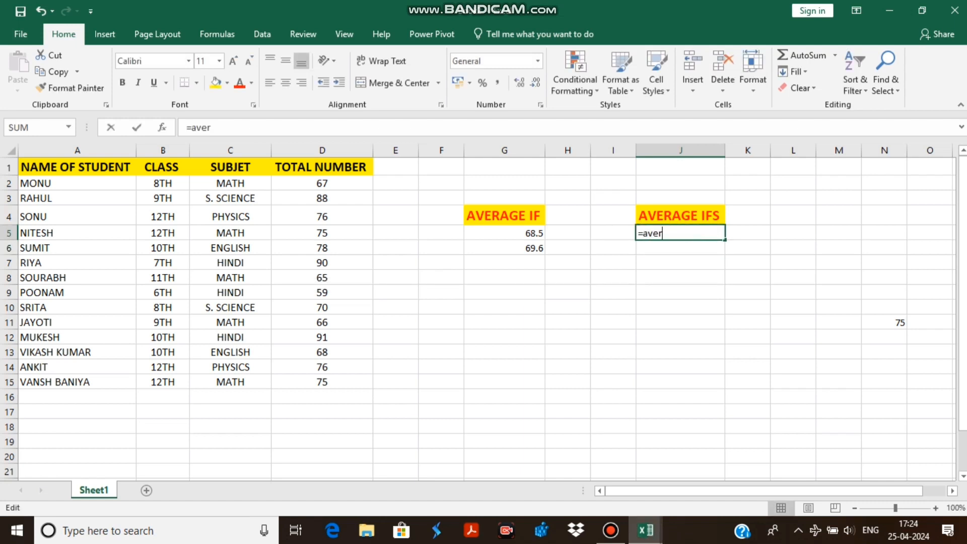
{"action": "key", "text": "BackSpace"}
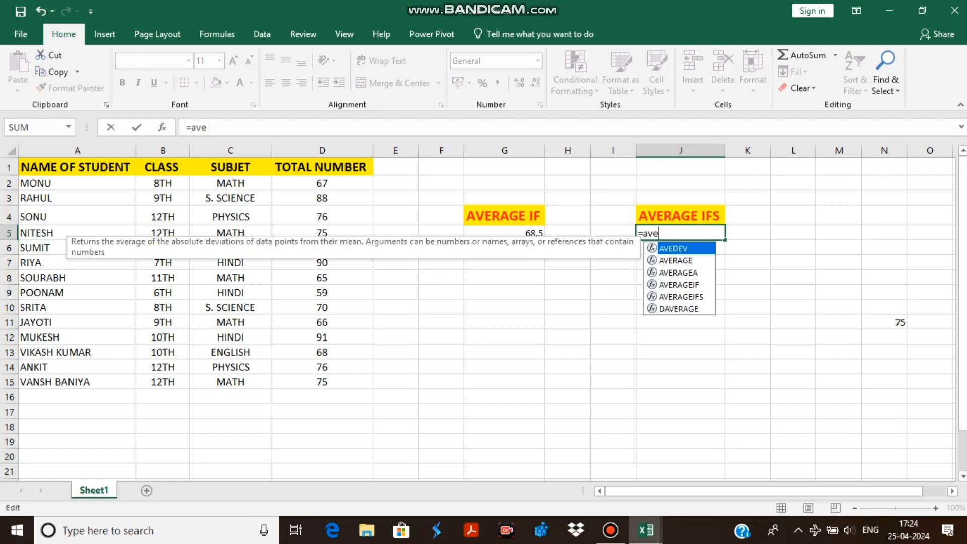
{"action": "key", "text": "Down"}
{"action": "key", "text": "Down"}
{"action": "key", "text": "Down"}
{"action": "key", "text": "Down"}
{"action": "key", "text": "Tab"}
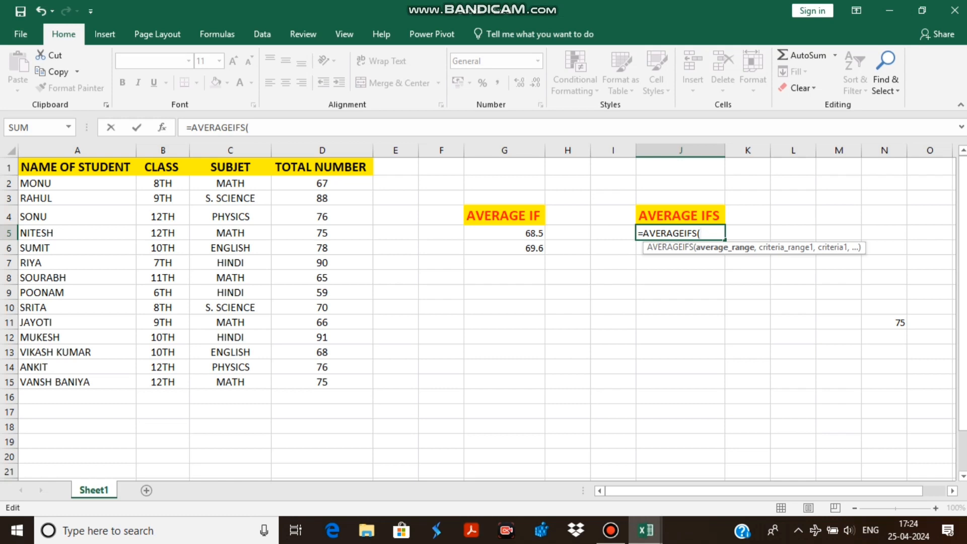
Step: Set D2:D15 as the average range and the class column B2:B15 as the first criteria range of the J5 formula
{"action": "left_click_drag", "start_coordinate": [322, 183], "coordinate": [352, 387]}
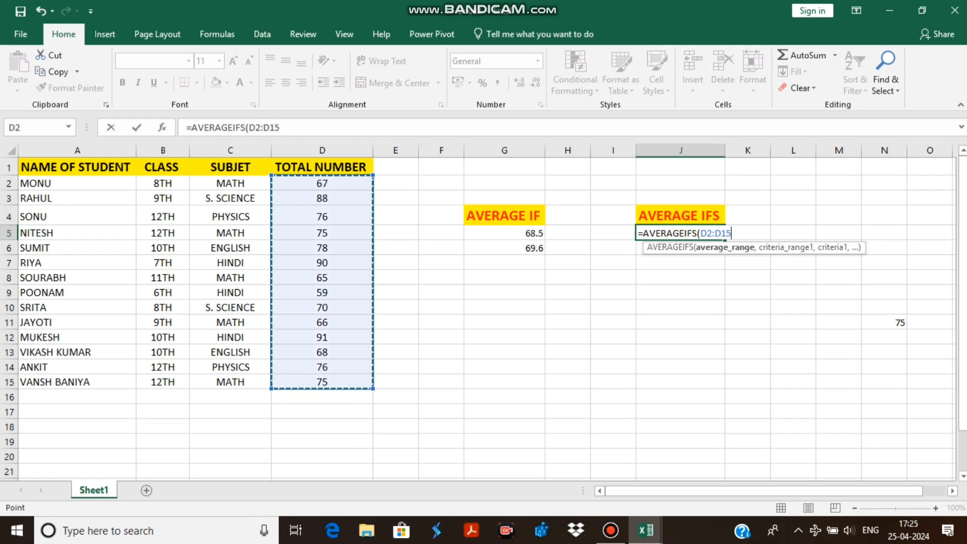
{"action": "type", "text": ","}
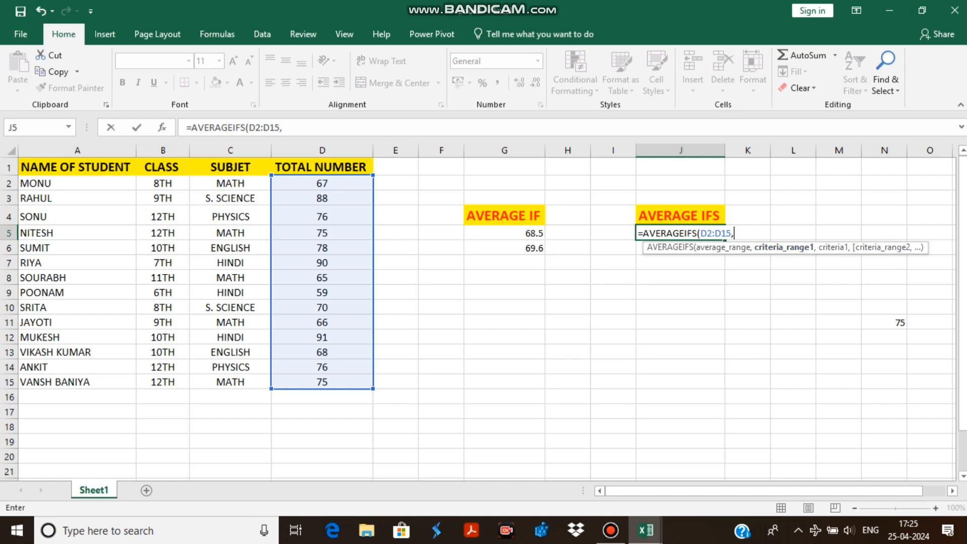
{"action": "left_click_drag", "start_coordinate": [162, 183], "coordinate": [163, 383]}
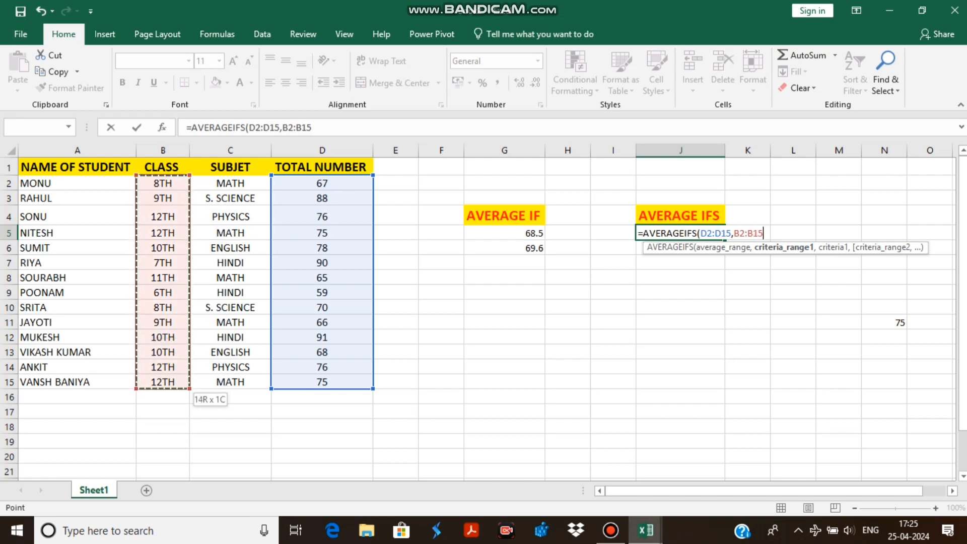
{"action": "left_click", "coordinate": [163, 383]}
{"action": "left_click_drag", "start_coordinate": [162, 183], "coordinate": [162, 383]}
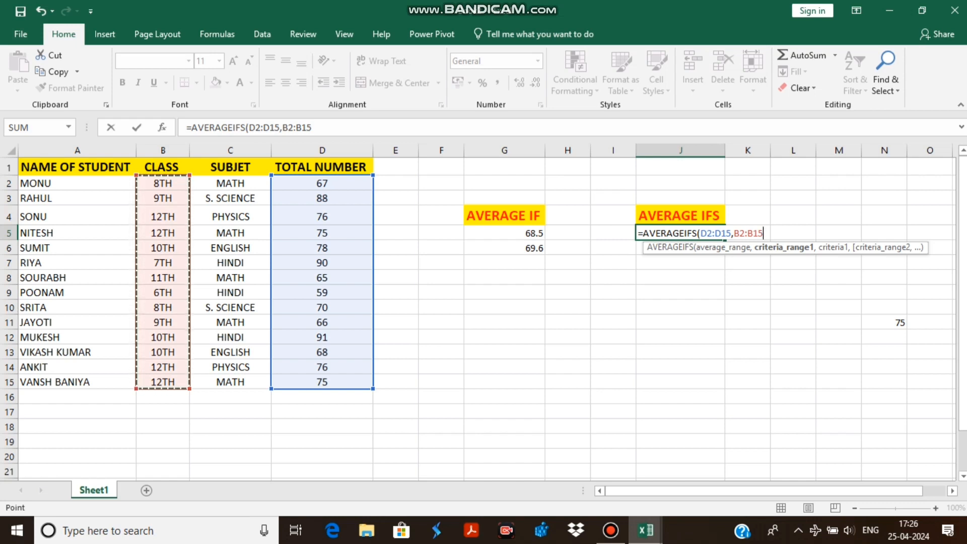
{"action": "type", "text": ",j"}
{"action": "key", "text": "BackSpace"}
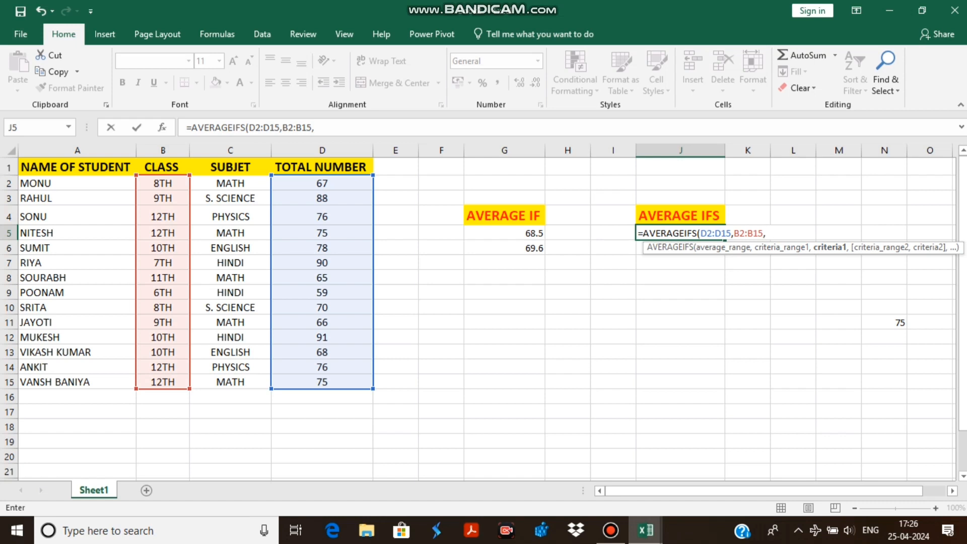
Step: Complete the J5 AVERAGEIFS formula with B4 as first criterion, C2:C15 as second criteria range and C4 as second criterion
{"action": "left_click", "coordinate": [163, 216]}
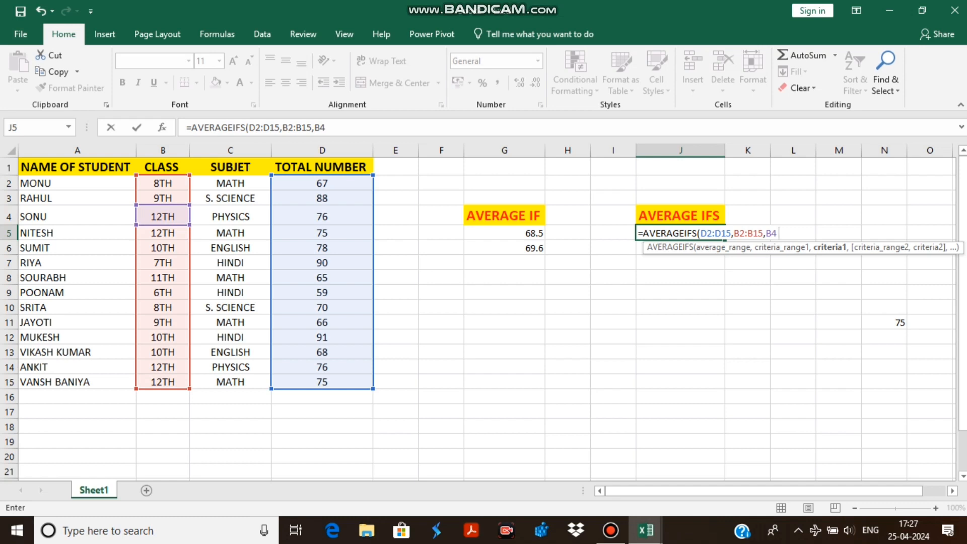
{"action": "type", "text": ","}
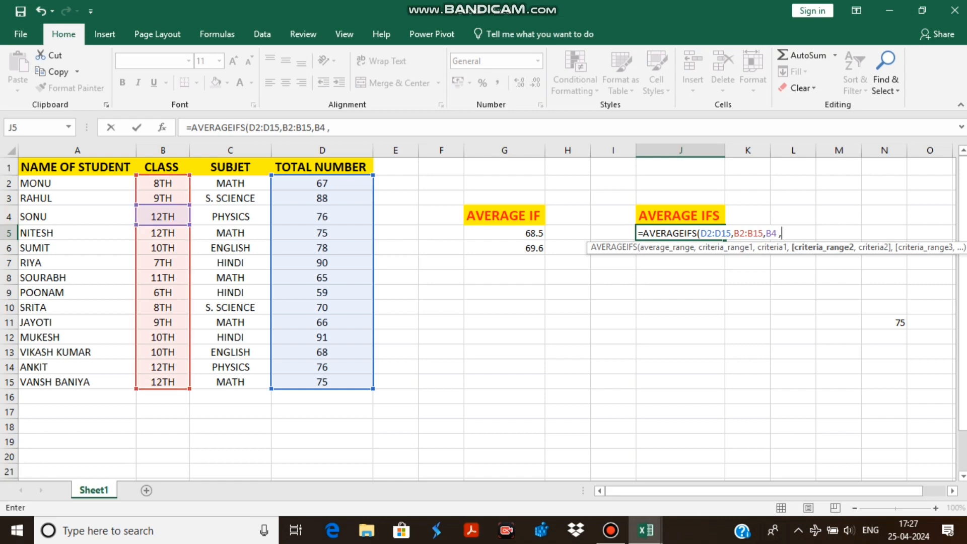
{"action": "left_click_drag", "start_coordinate": [230, 183], "coordinate": [267, 385]}
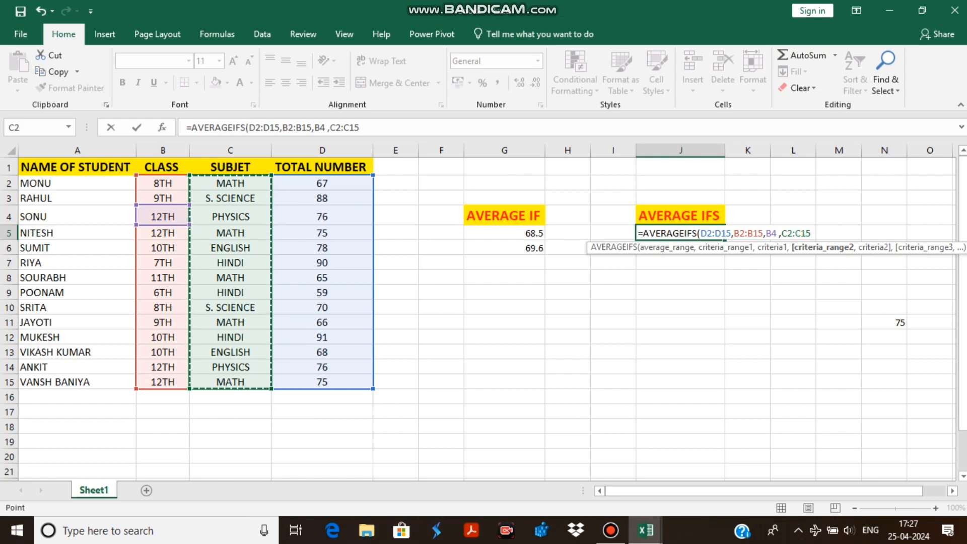
{"action": "type", "text": ","}
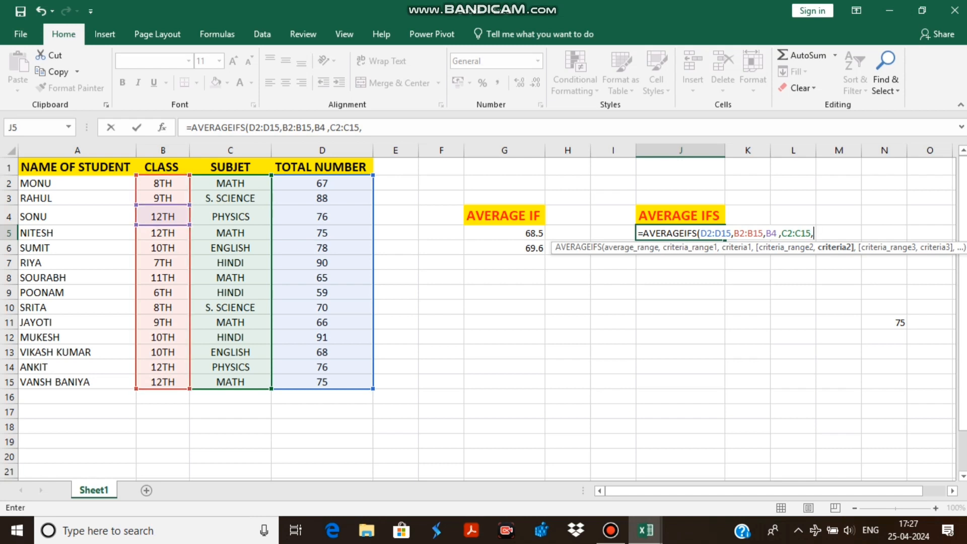
{"action": "left_click", "coordinate": [230, 217]}
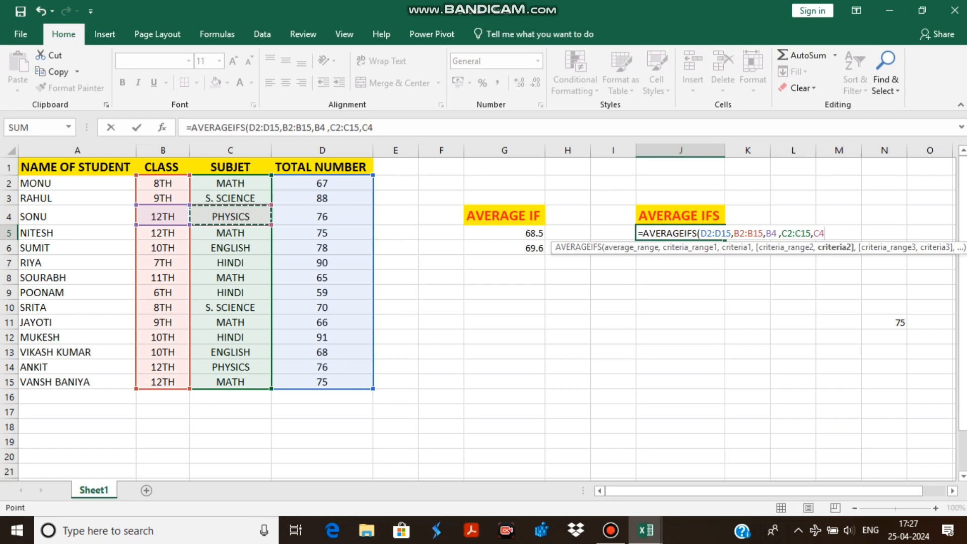
{"action": "key", "text": "Return"}
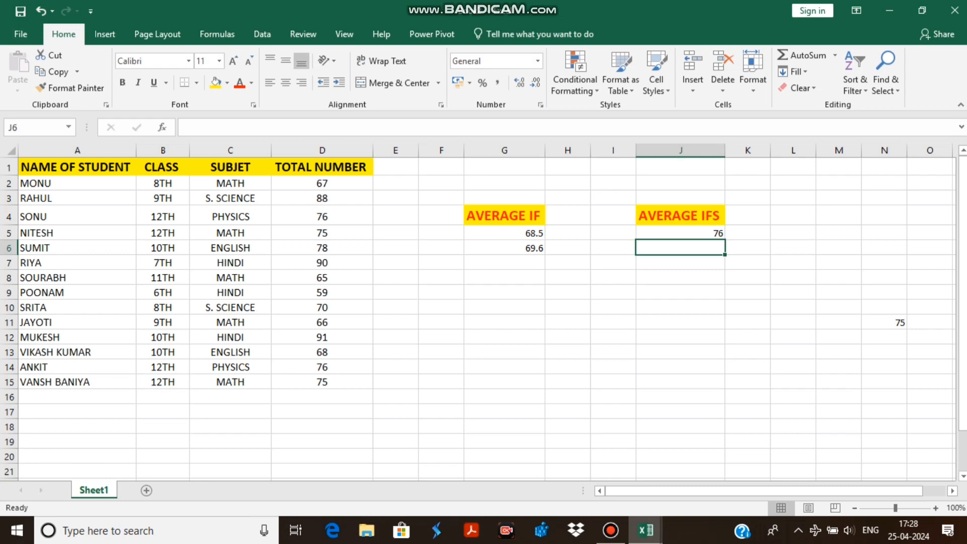
{"action": "left_click", "coordinate": [323, 216]}
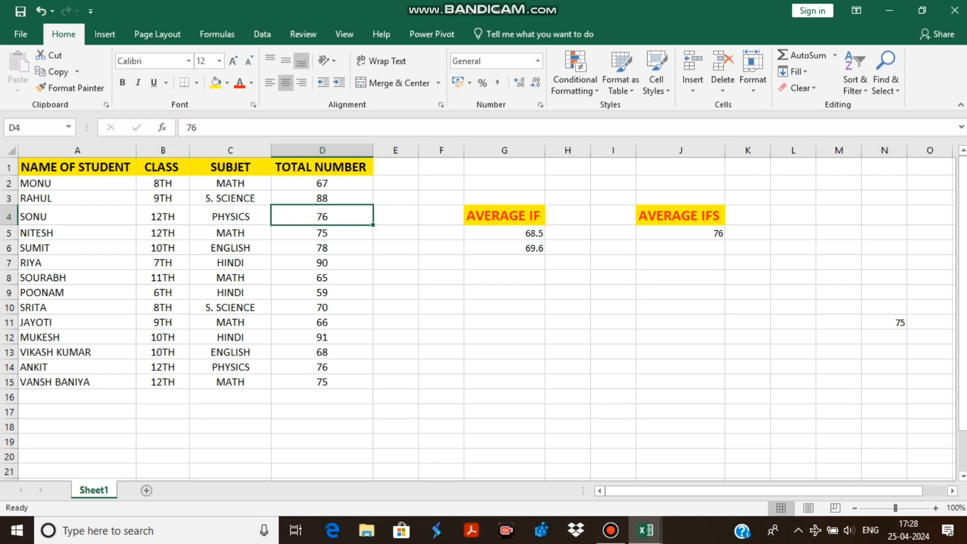
{"action": "left_click", "coordinate": [322, 381]}
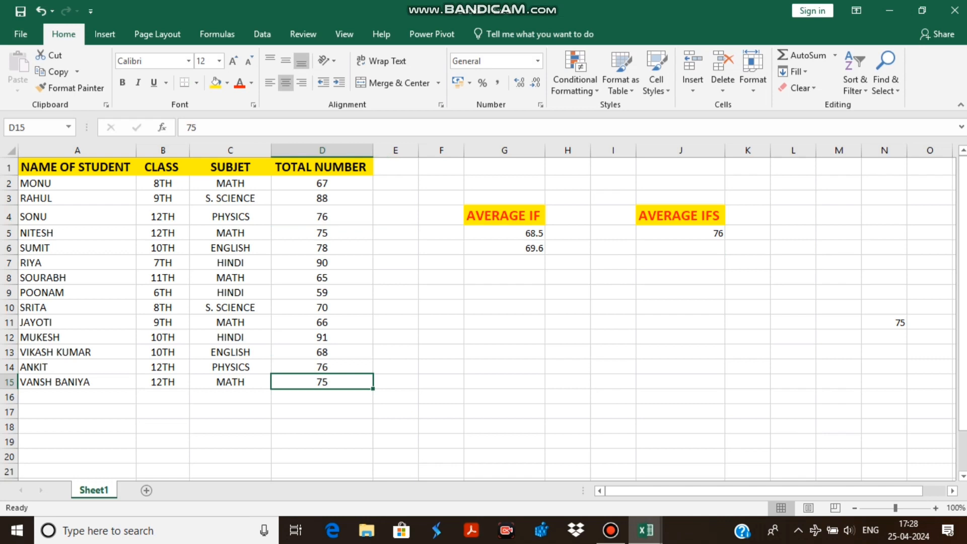
Step: Start an AVERAGEIFS formula in cell J6
{"action": "left_click", "coordinate": [680, 247]}
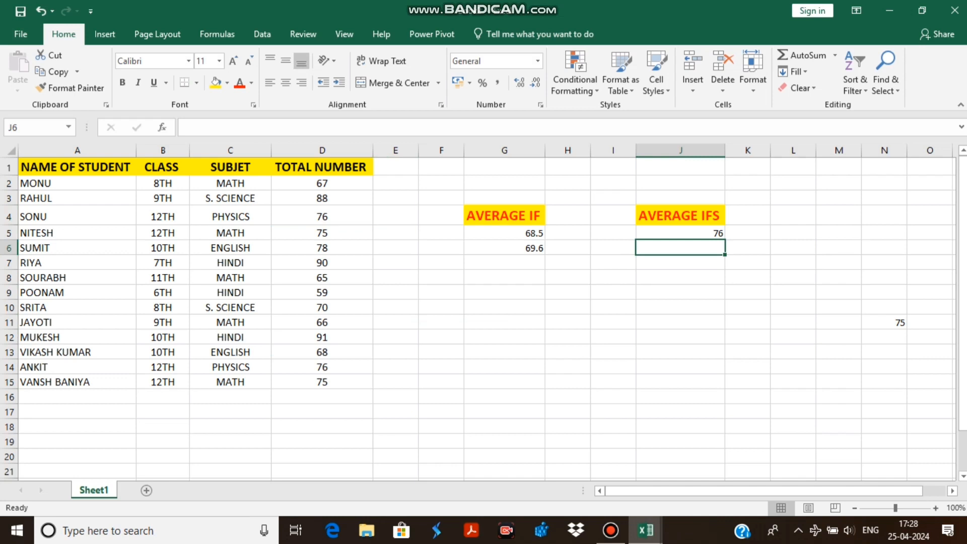
{"action": "type", "text": "="}
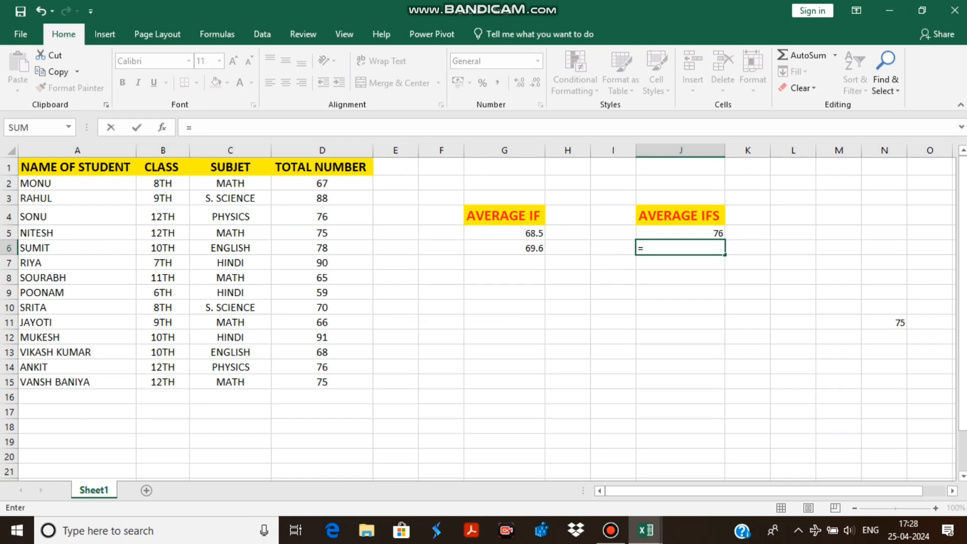
{"action": "type", "text": "as"}
{"action": "key", "text": "BackSpace"}
{"action": "type", "text": "bera"}
{"action": "key", "text": "BackSpace"}
{"action": "key", "text": "BackSpace"}
{"action": "key", "text": "BackSpace"}
{"action": "key", "text": "BackSpace"}
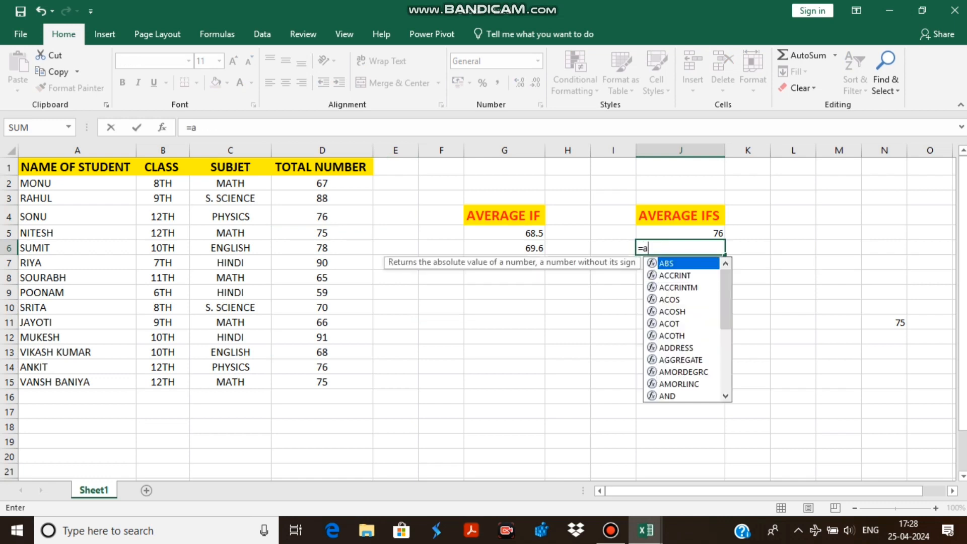
{"action": "type", "text": "ver"}
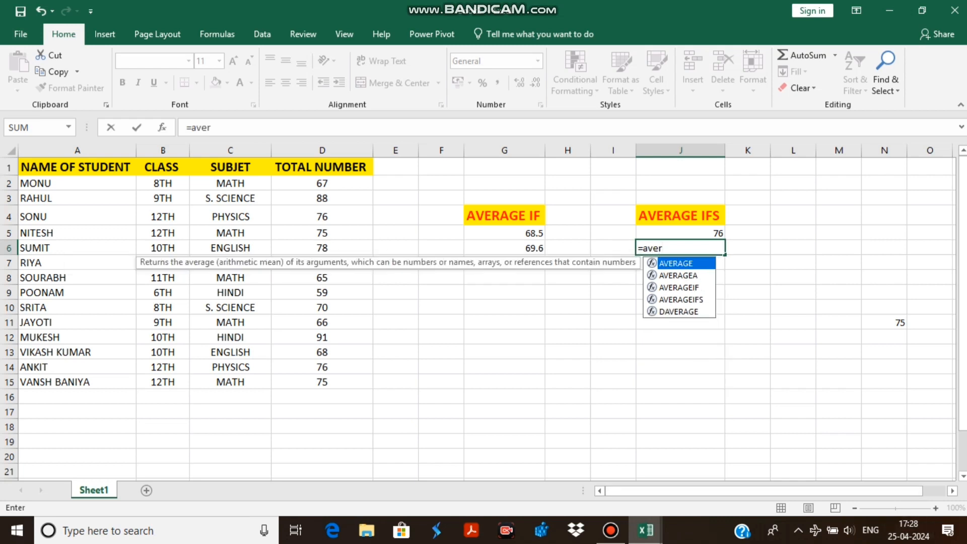
{"action": "key", "text": "Down"}
{"action": "key", "text": "Down"}
{"action": "key", "text": "Down"}
{"action": "key", "text": "Tab"}
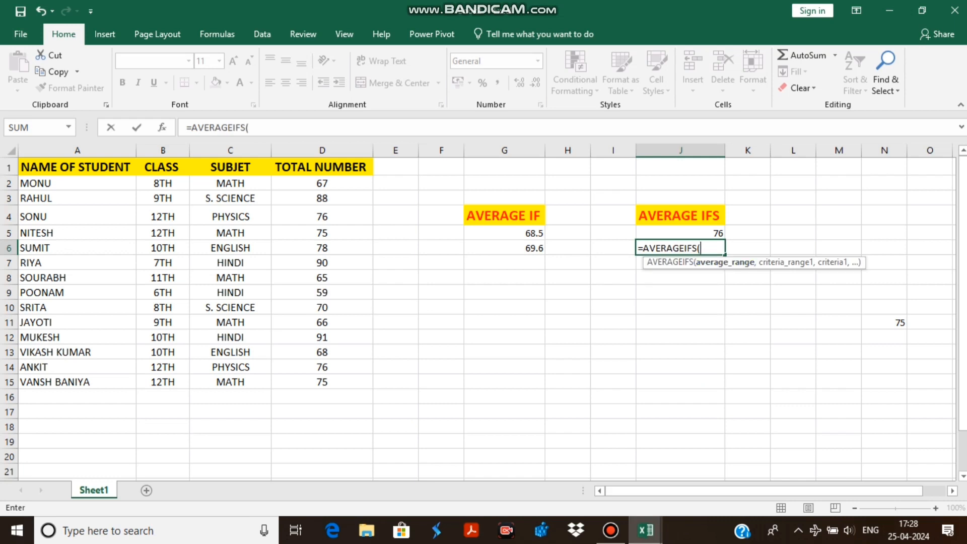
Step: Set D2:D15 as the J6 formula's average range and B2:B15 with criterion B12 as its first criteria pair
{"action": "left_click_drag", "start_coordinate": [322, 183], "coordinate": [353, 382]}
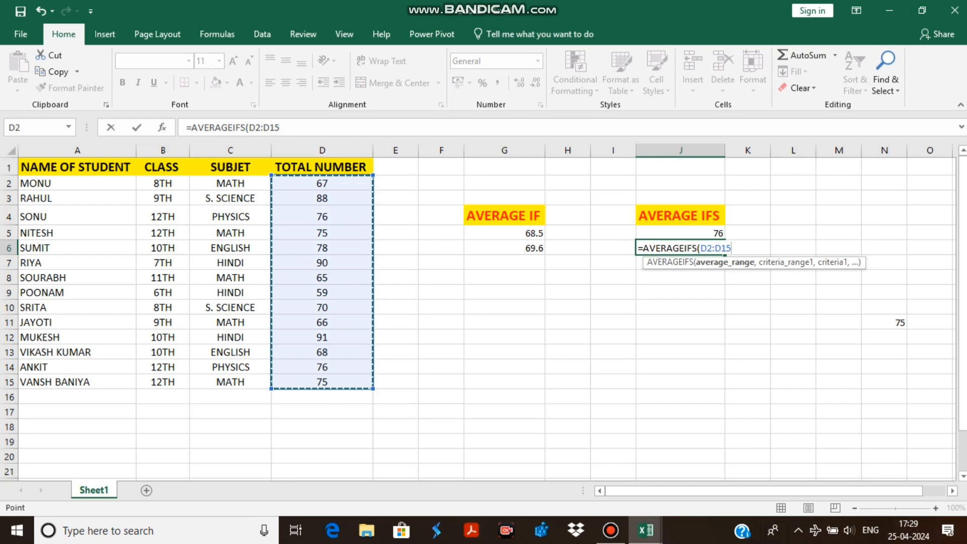
{"action": "type", "text": ","}
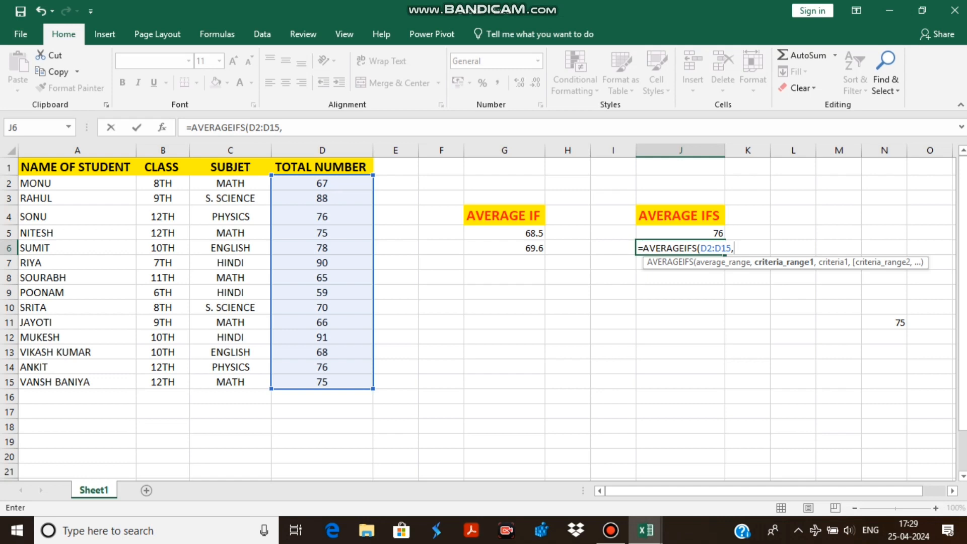
{"action": "left_click_drag", "start_coordinate": [171, 183], "coordinate": [177, 382]}
{"action": "left_click", "coordinate": [176, 382]}
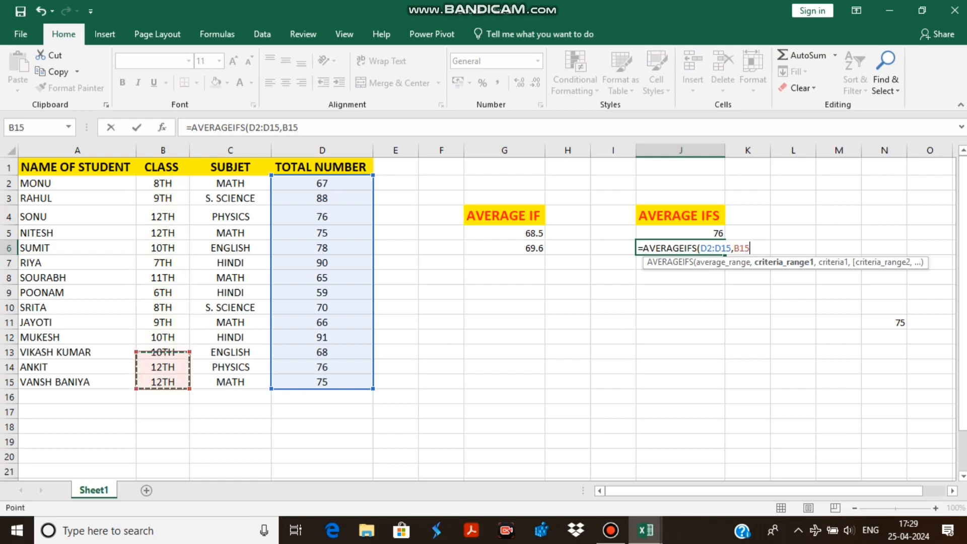
{"action": "left_click_drag", "start_coordinate": [163, 183], "coordinate": [176, 383]}
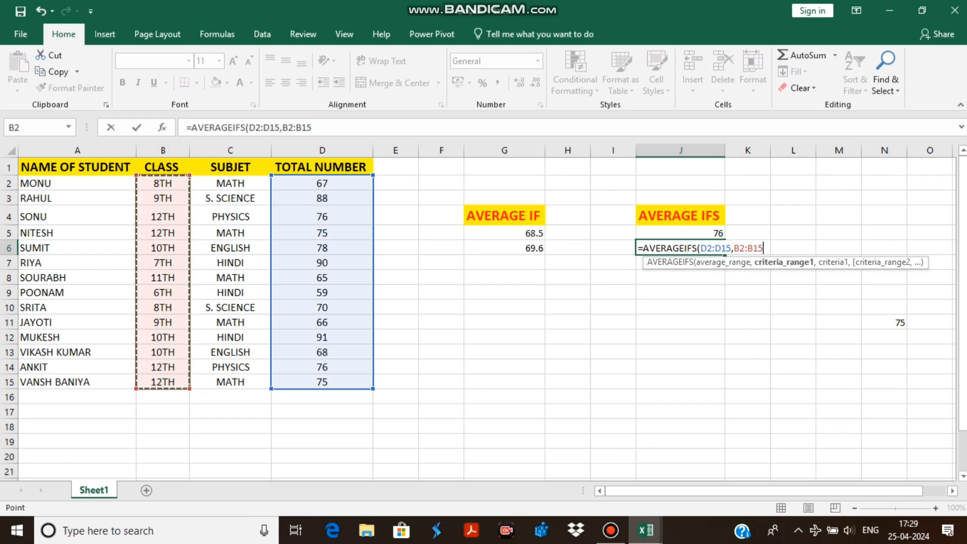
{"action": "type", "text": ","}
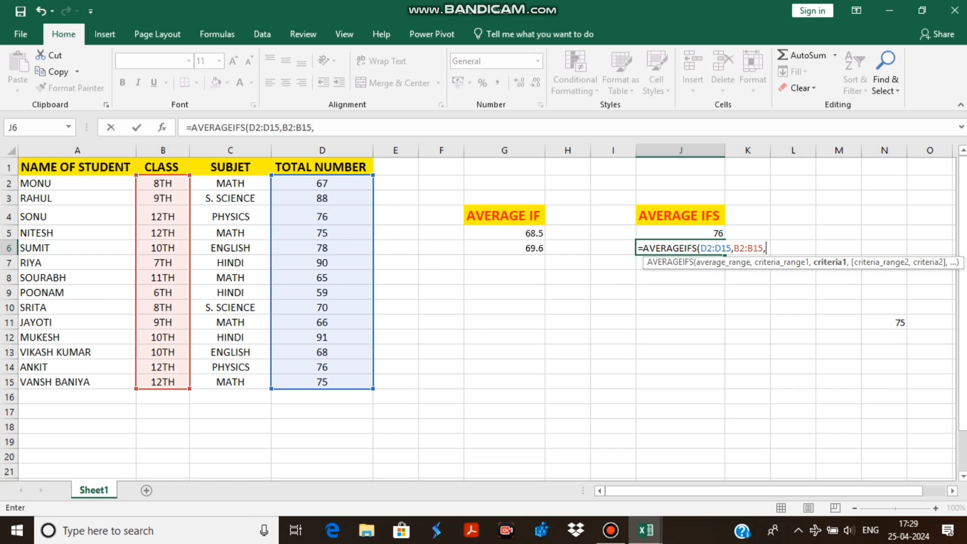
{"action": "left_click", "coordinate": [163, 338]}
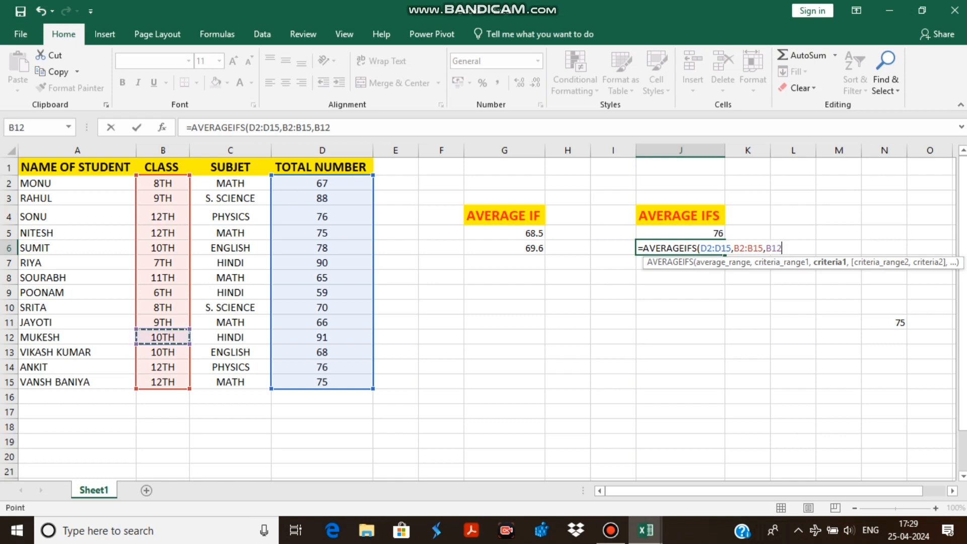
{"action": "type", "text": ","}
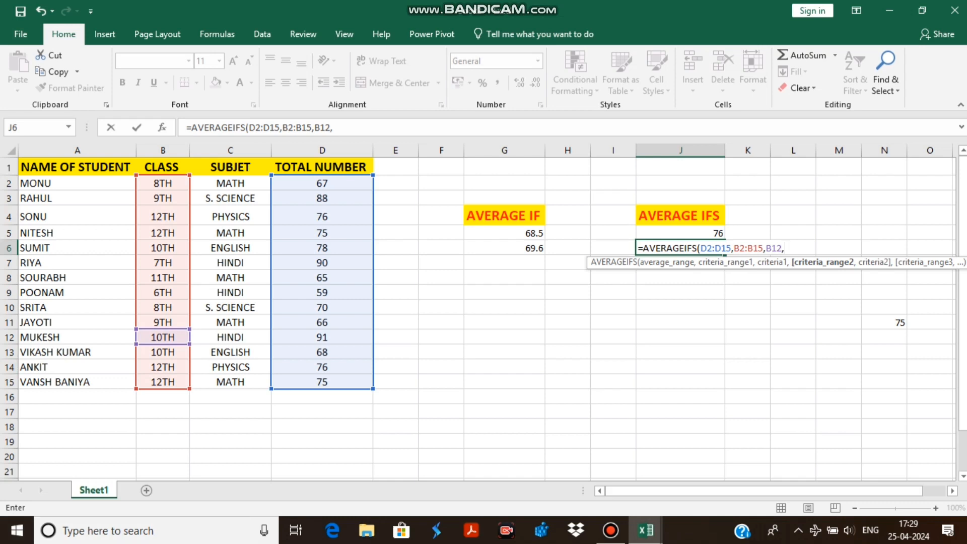
Step: Try to add the subject column C2:C15 as the second criteria range and enter the J6 formula
{"action": "left_click_drag", "start_coordinate": [230, 183], "coordinate": [231, 382]}
{"action": "left_click", "coordinate": [230, 382]}
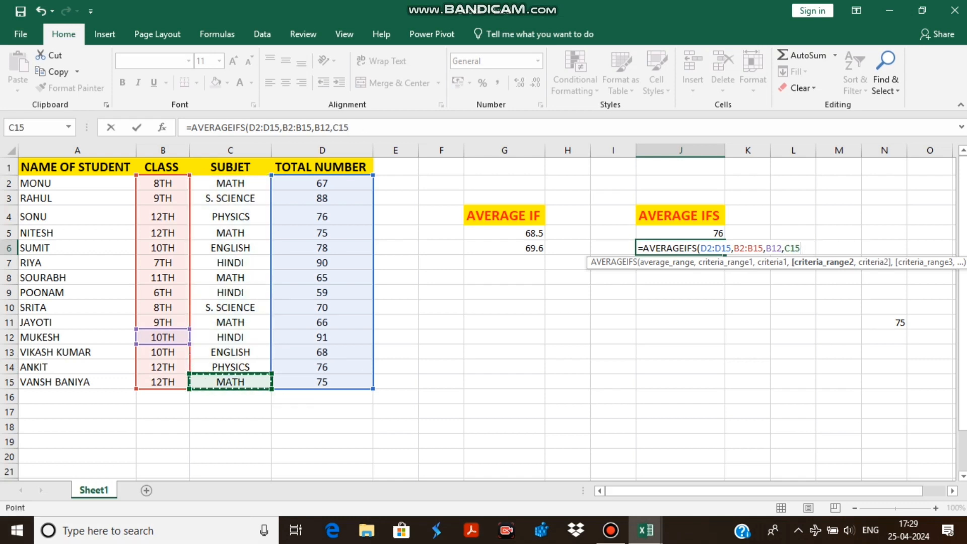
{"action": "left_click_drag", "start_coordinate": [230, 183], "coordinate": [230, 381]}
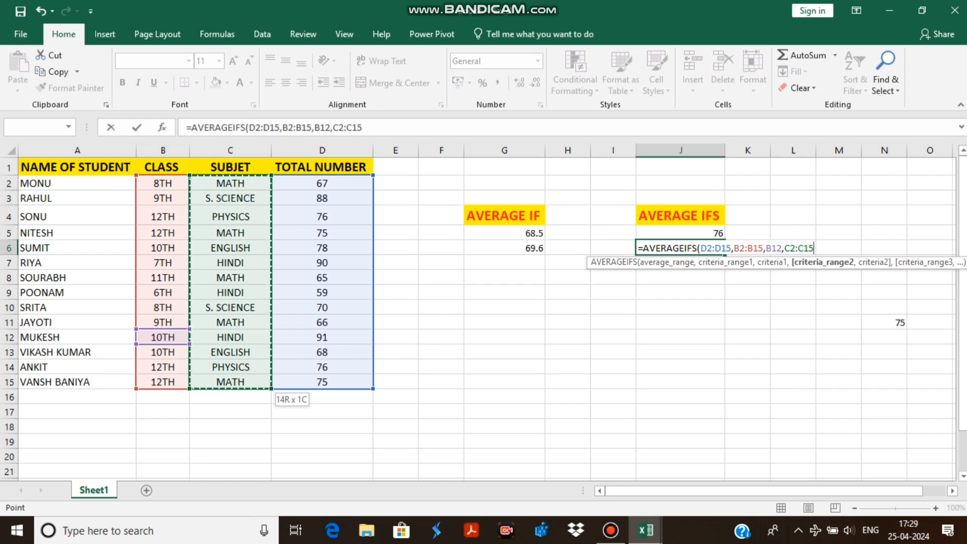
{"action": "left_click", "coordinate": [231, 382]}
{"action": "left_click_drag", "start_coordinate": [230, 183], "coordinate": [230, 381]}
{"action": "left_click", "coordinate": [230, 381]}
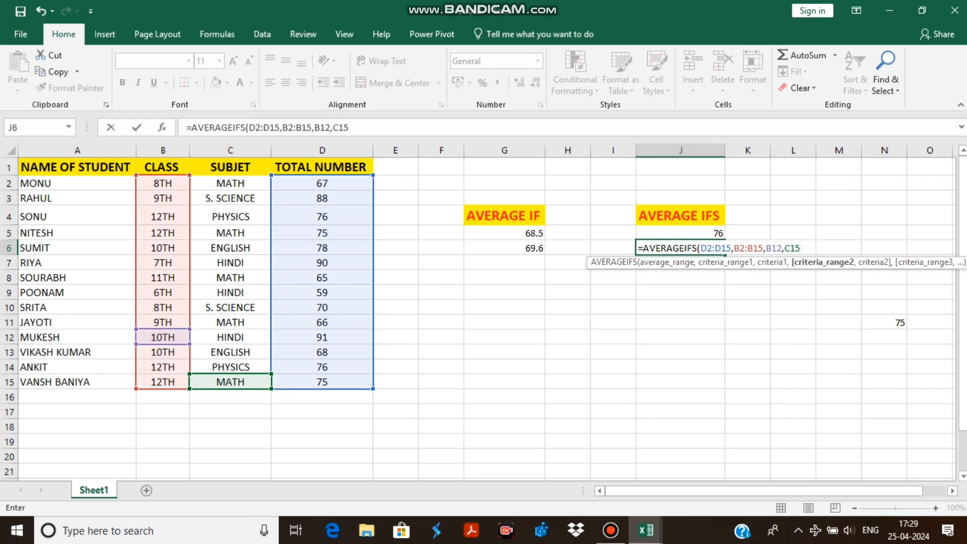
{"action": "key", "text": "Return"}
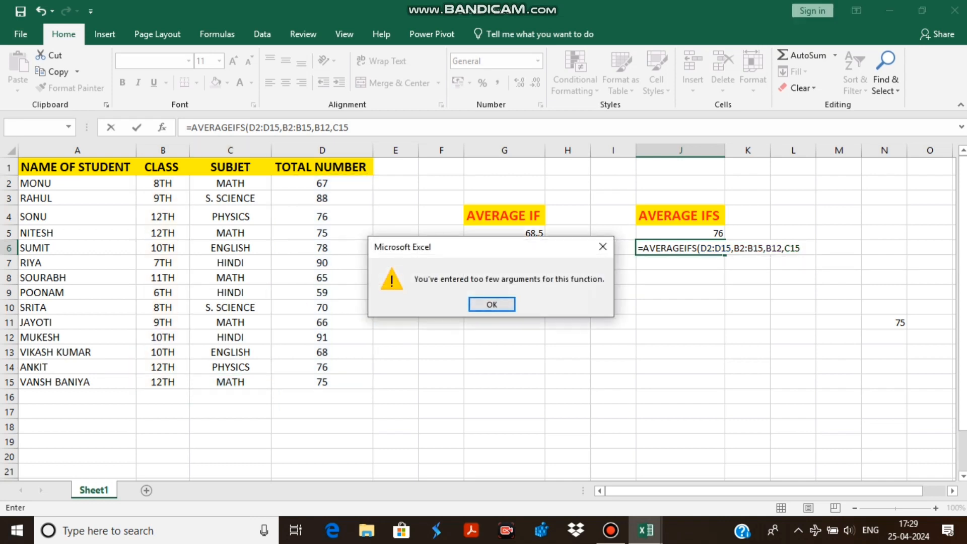
{"action": "key", "text": "Return"}
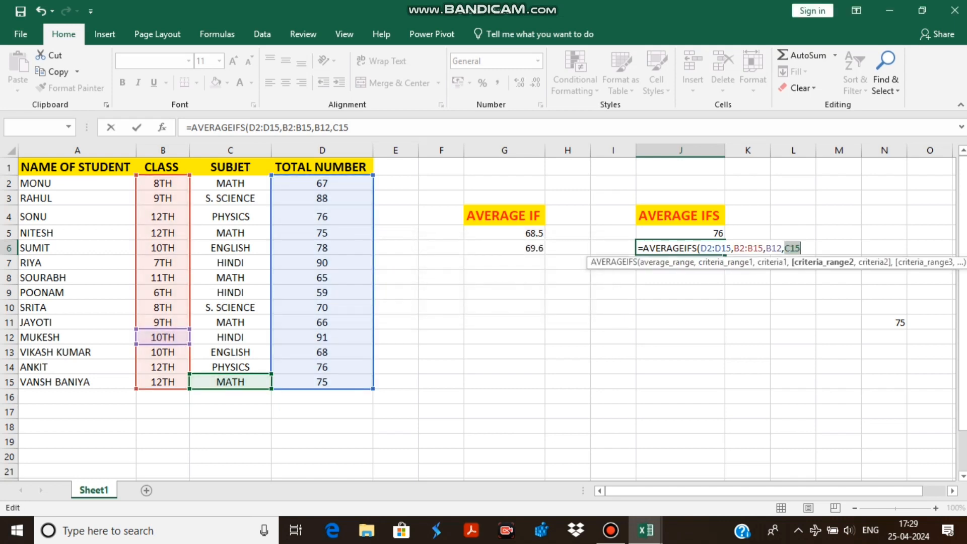
Step: Finish the J6 formula with C2:C15 as the second criteria range and C12 as its criterion
{"action": "left_click_drag", "start_coordinate": [230, 183], "coordinate": [230, 382]}
{"action": "left_click", "coordinate": [230, 381]}
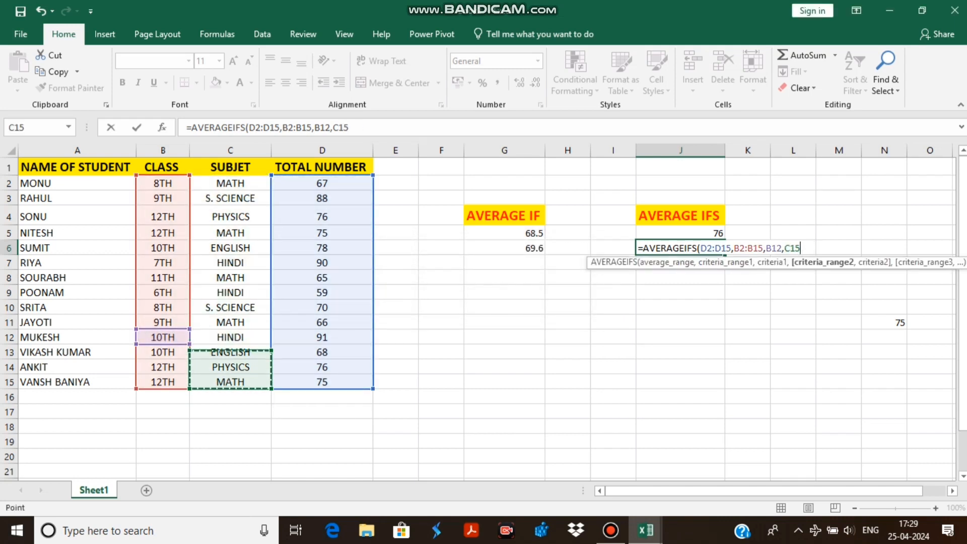
{"action": "left_click_drag", "start_coordinate": [267, 348], "coordinate": [267, 383]}
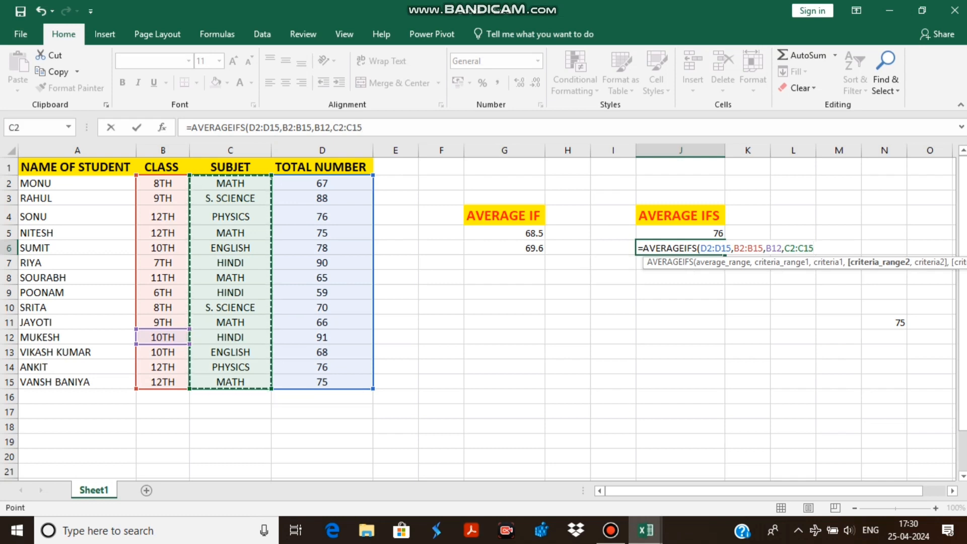
{"action": "type", "text": ","}
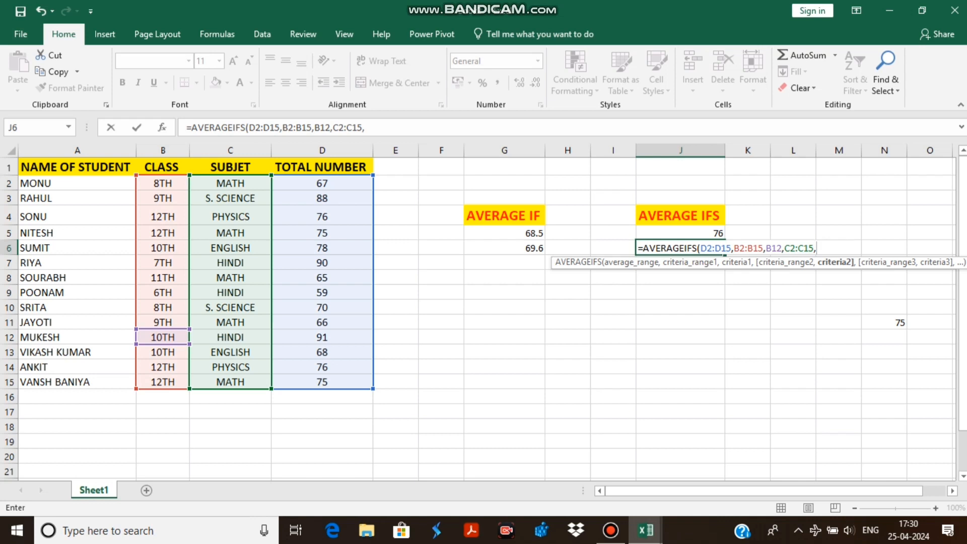
{"action": "left_click", "coordinate": [230, 337]}
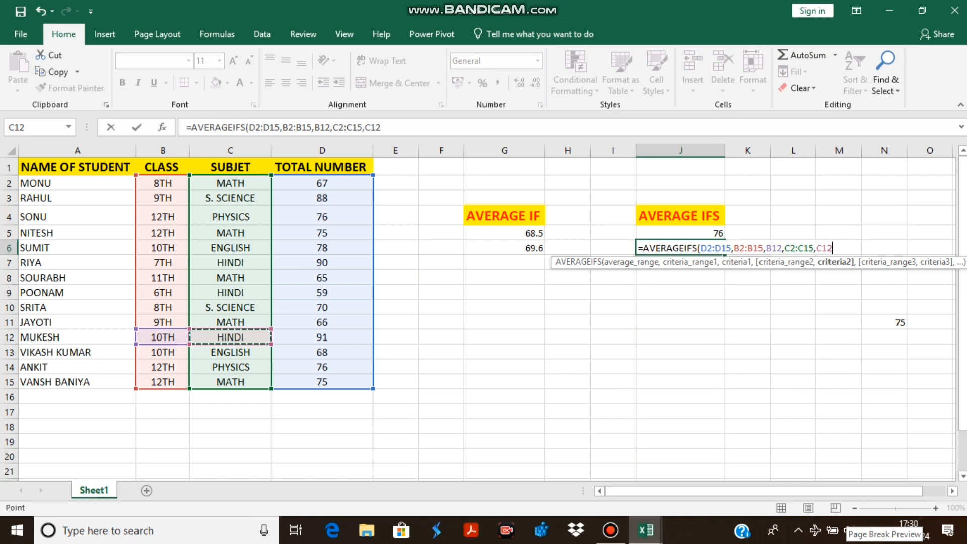
{"action": "key", "text": "Return"}
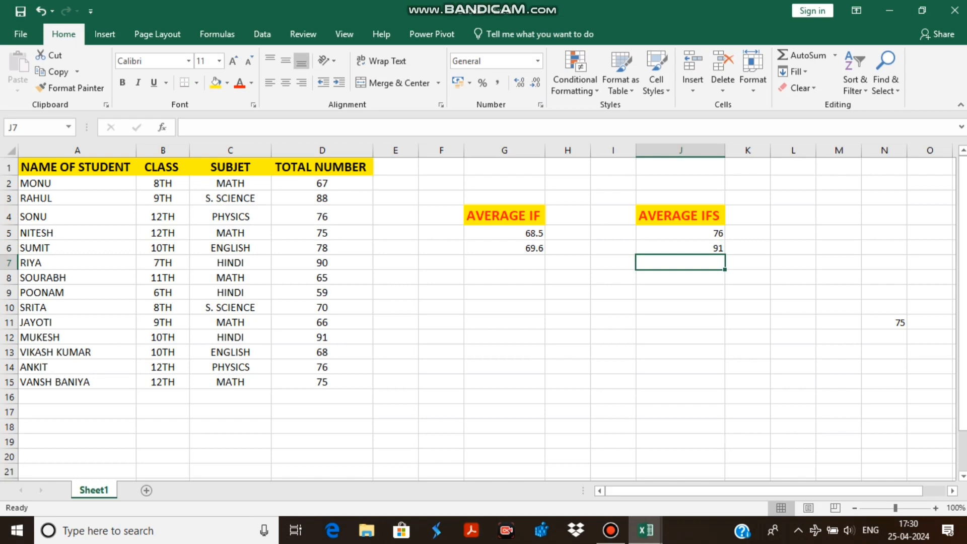
Step: Change the subject in cell C6 to HINDI
{"action": "left_click", "coordinate": [163, 233]}
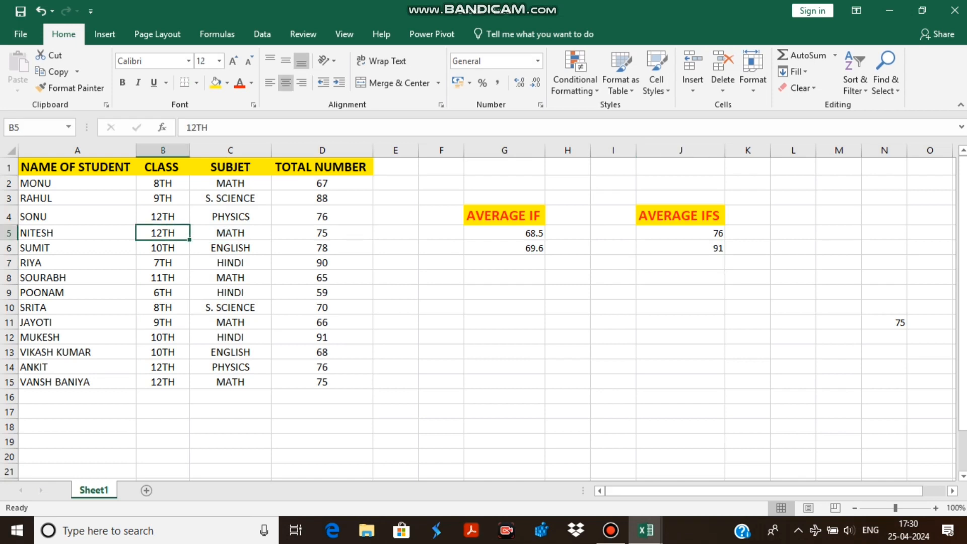
{"action": "left_click", "coordinate": [230, 248]}
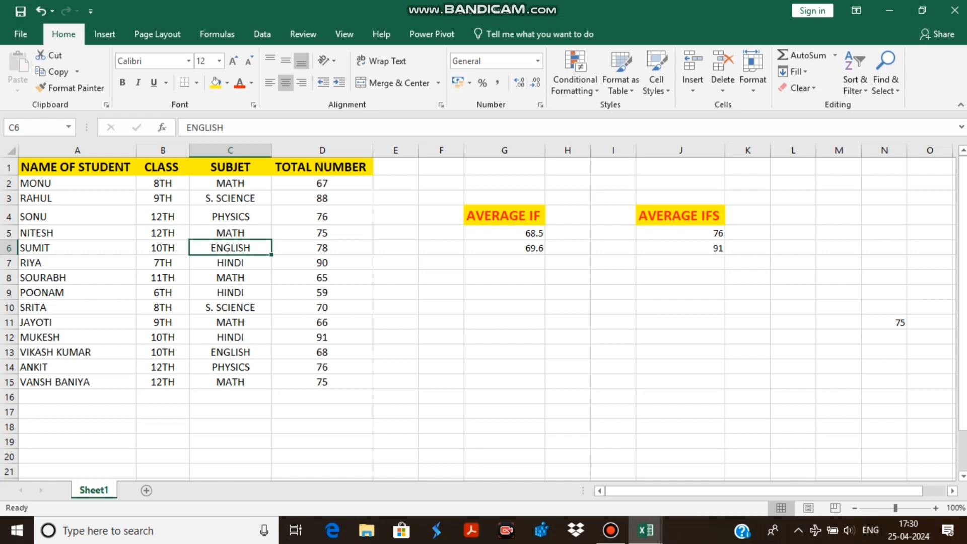
{"action": "type", "text": "hin"}
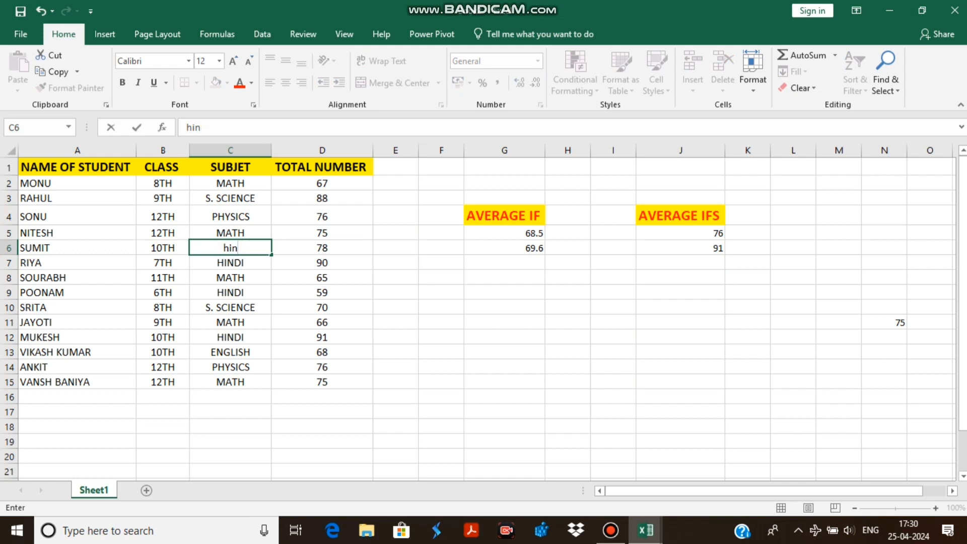
{"action": "key", "text": "BackSpace"}
{"action": "key", "text": "BackSpace"}
{"action": "key", "text": "BackSpace"}
{"action": "type", "text": "hi"}
{"action": "key", "text": "Return"}
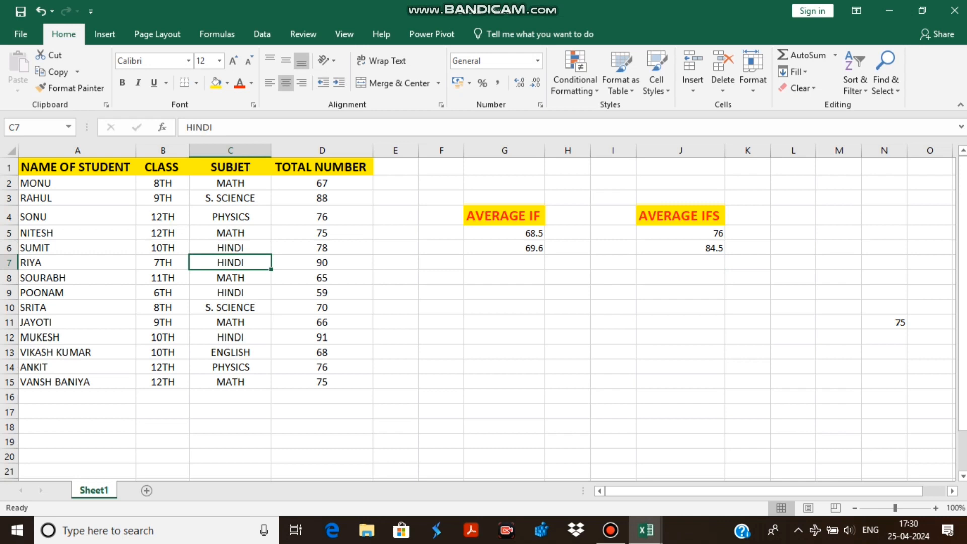
Step: Review the AVERAGEIFS formulas in J6 and J5 and the AVERAGEIF formula in G5
{"action": "left_click", "coordinate": [680, 248]}
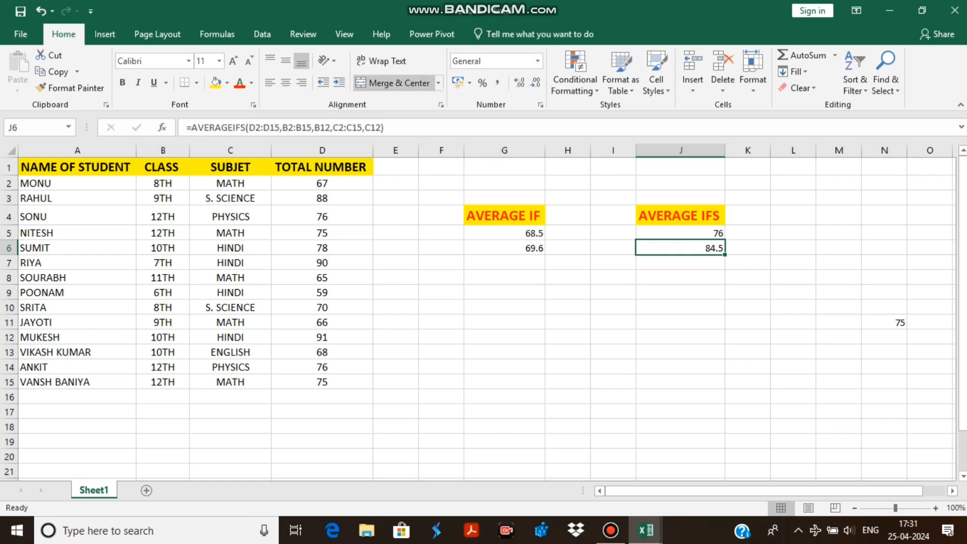
{"action": "key", "text": "Up"}
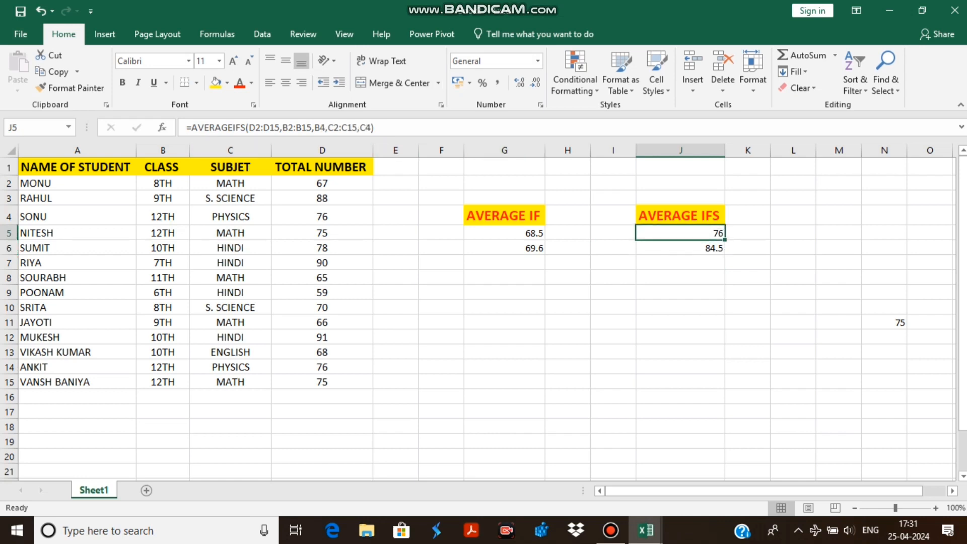
{"action": "double_click", "coordinate": [673, 233]}
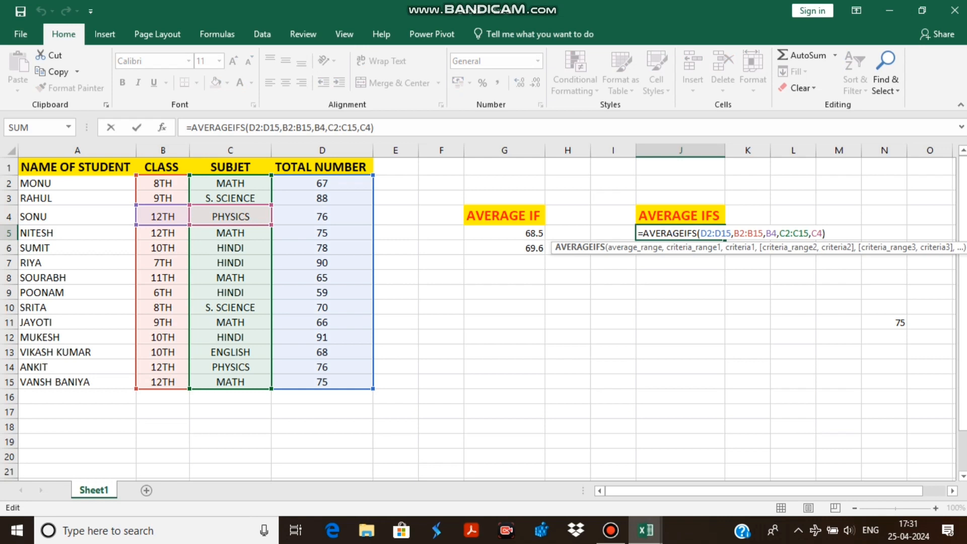
{"action": "left_click", "coordinate": [504, 233]}
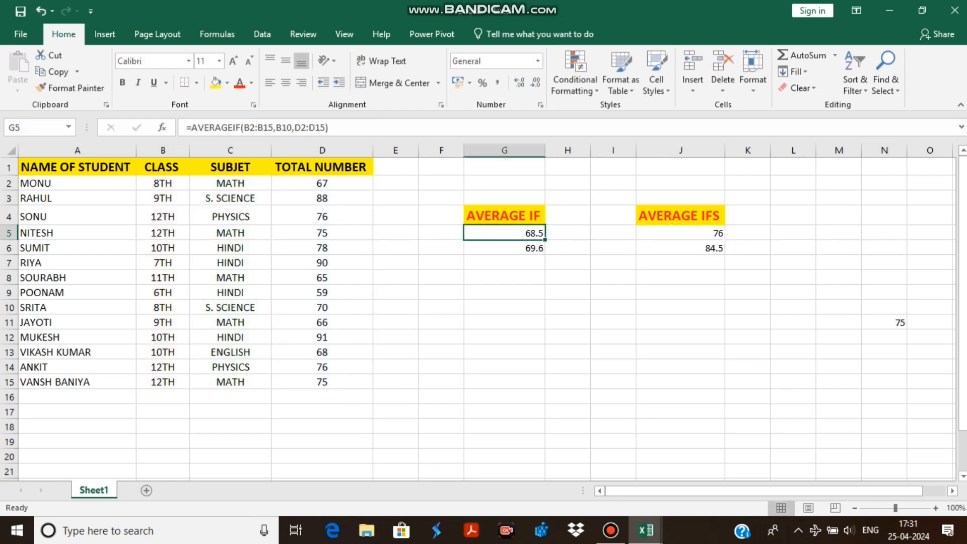